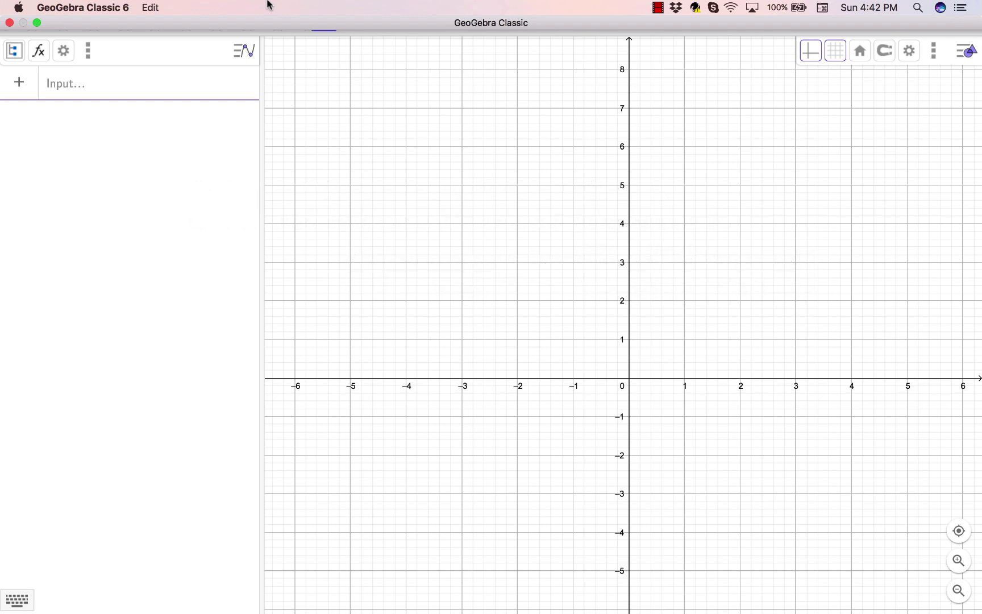
# Enter t in the Algebra input and turn it into a slider
pyautogui.click(83, 87)
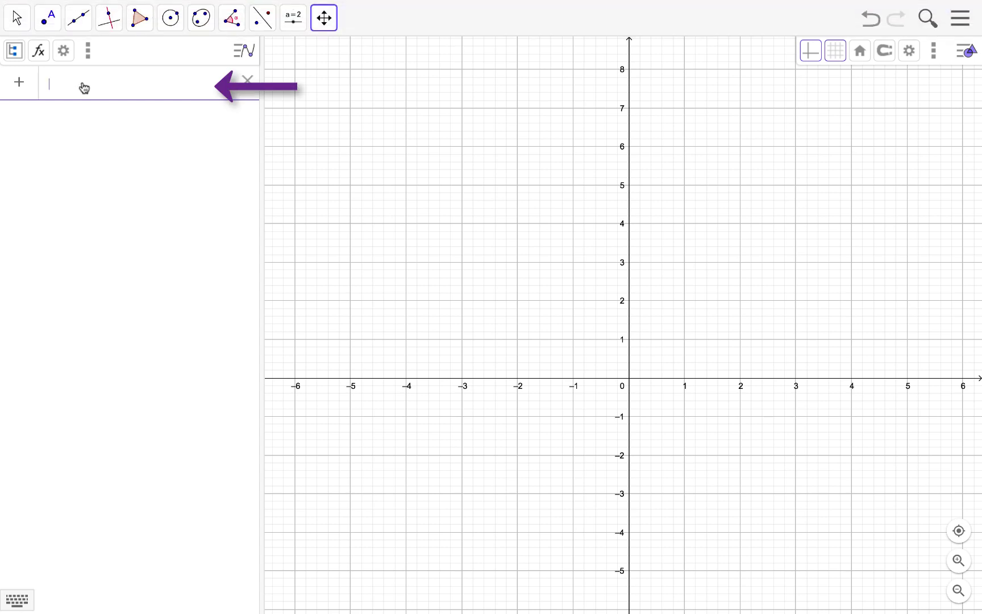
pyautogui.write('t')
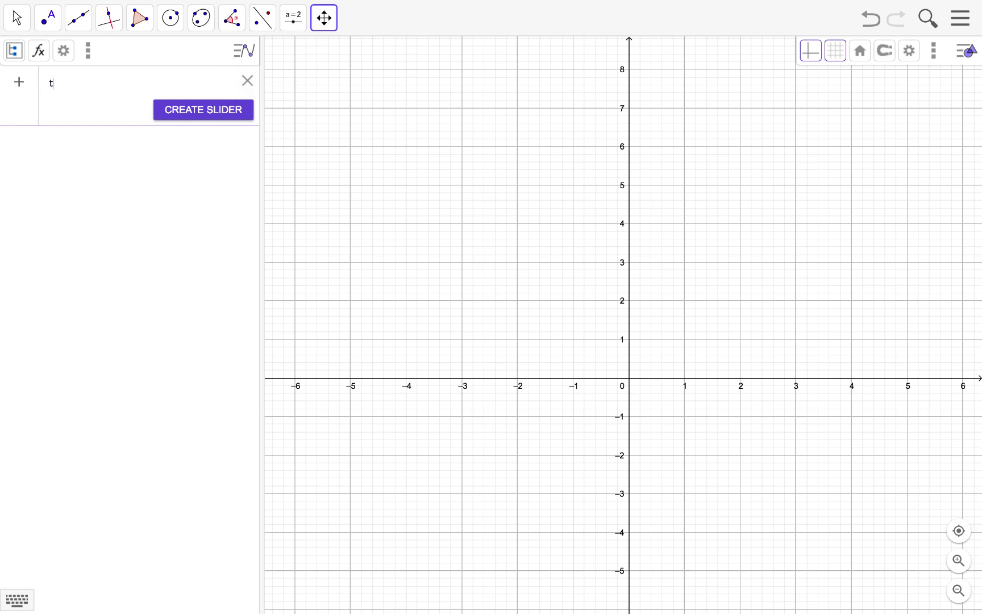
pyautogui.click(202, 111)
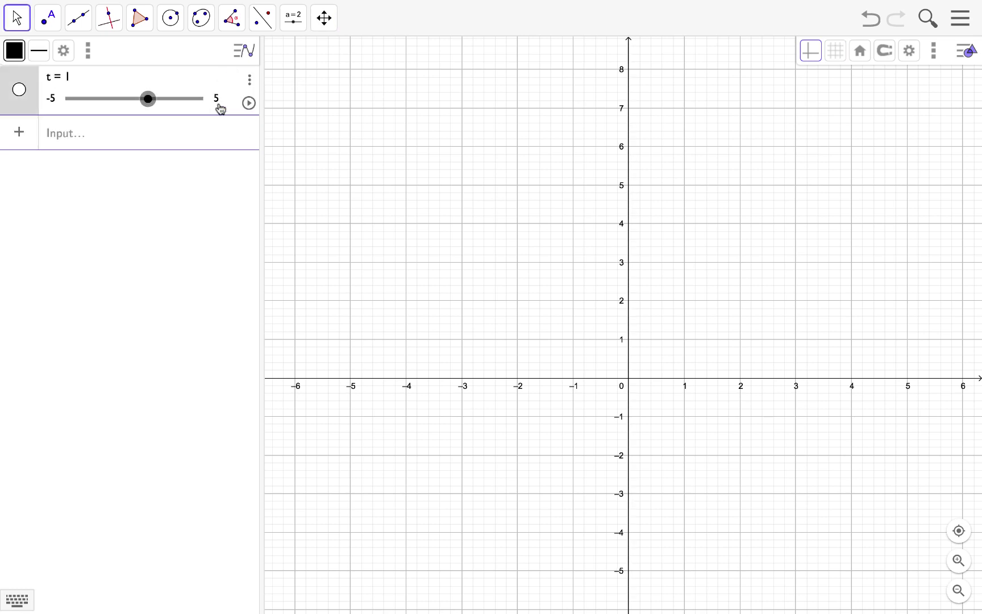
# Set slider t's range to minimum 0 and maximum 4 in its settings
pyautogui.click(249, 80)
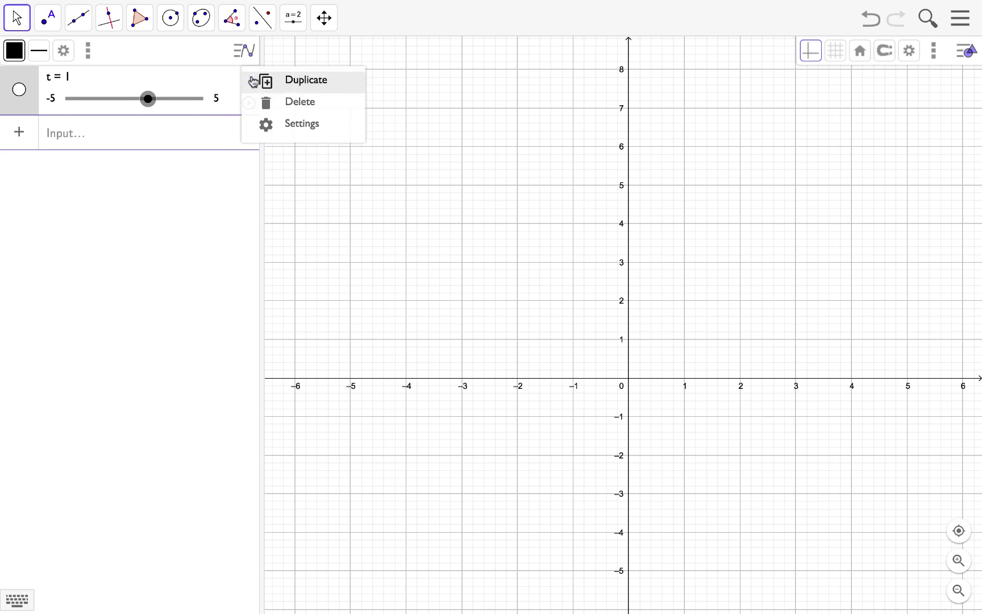
pyautogui.click(265, 123)
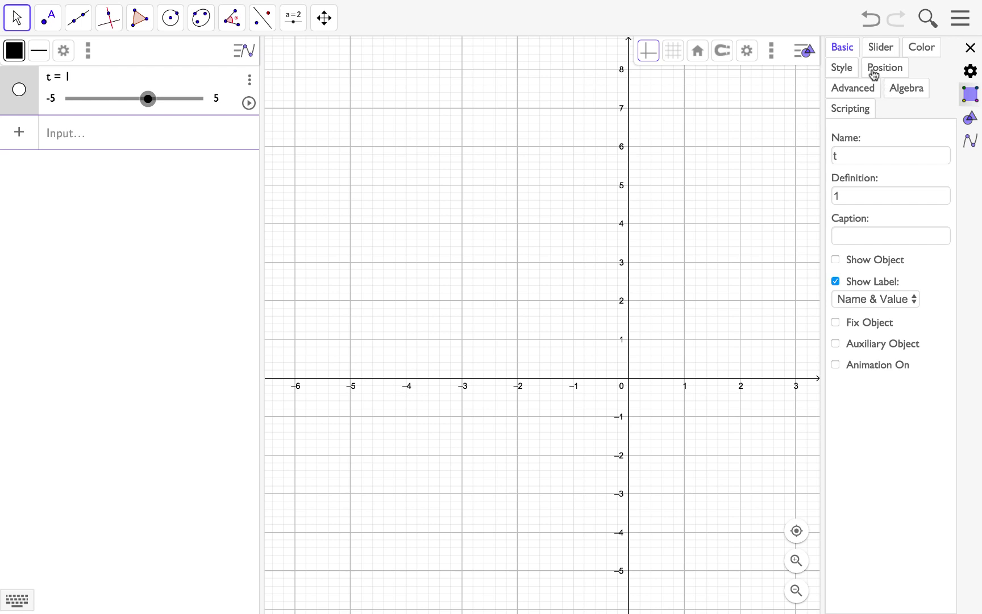
pyautogui.click(880, 46)
pyautogui.click(836, 155)
pyautogui.write('0')
pyautogui.press('Return')
pyautogui.click(922, 151)
pyautogui.write('4')
pyautogui.press('Return')
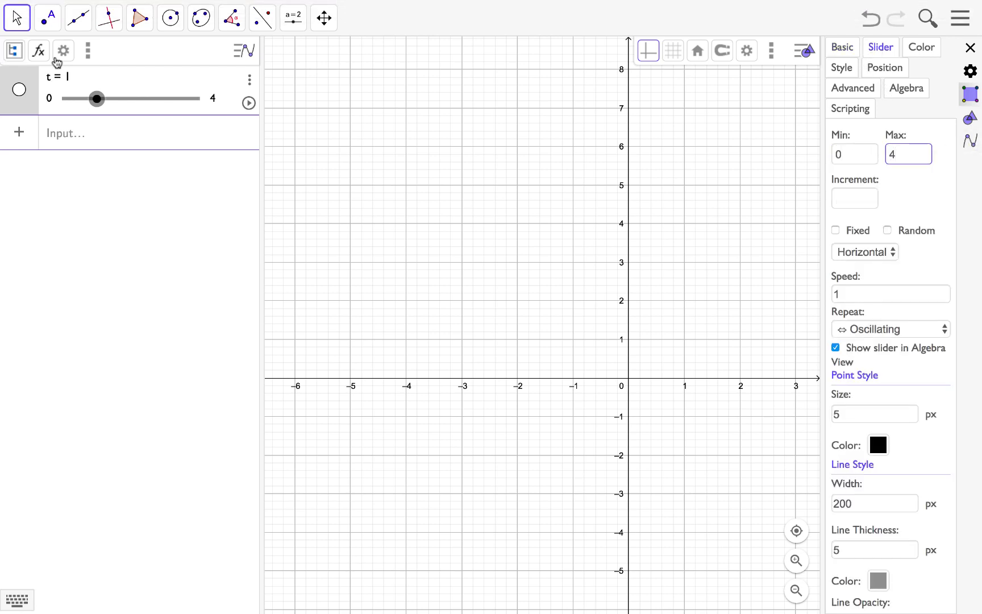
# Place point A at the origin with the Point tool
pyautogui.click(48, 17)
pyautogui.click(59, 63)
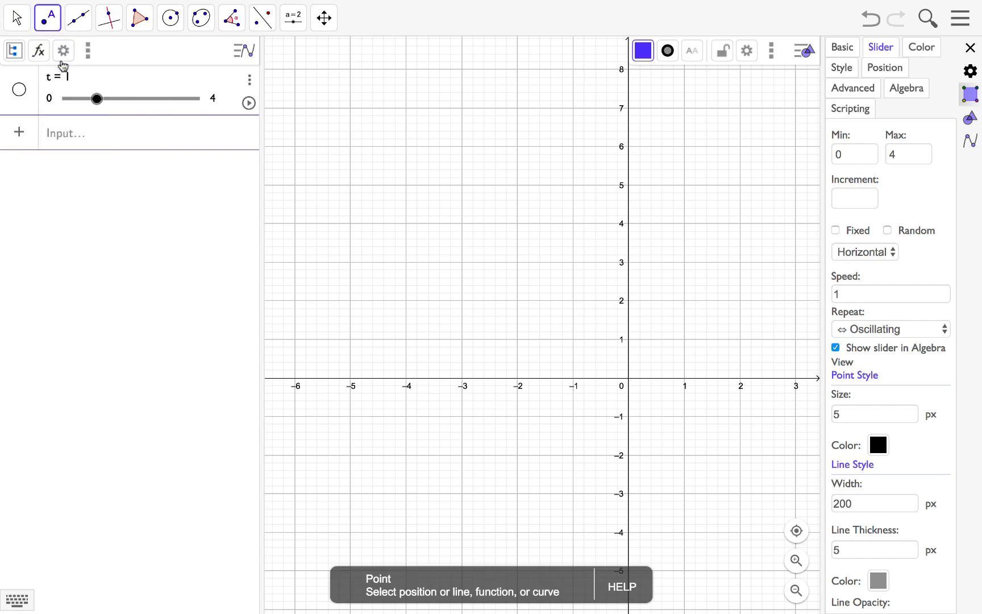
pyautogui.click(629, 378)
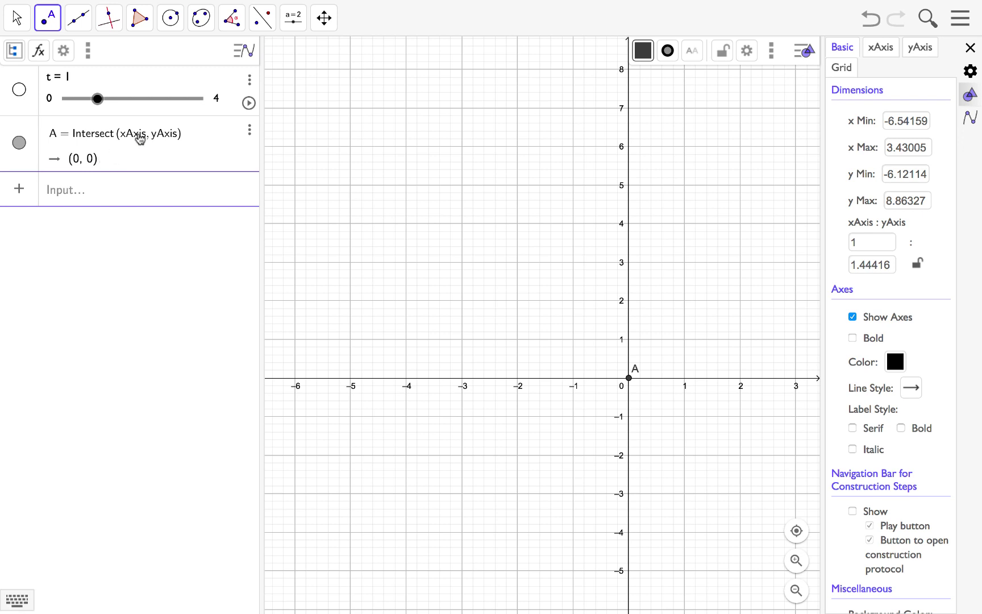
# Redefine point A as (3t-t^2, -t) in the Algebra view
pyautogui.click(182, 136)
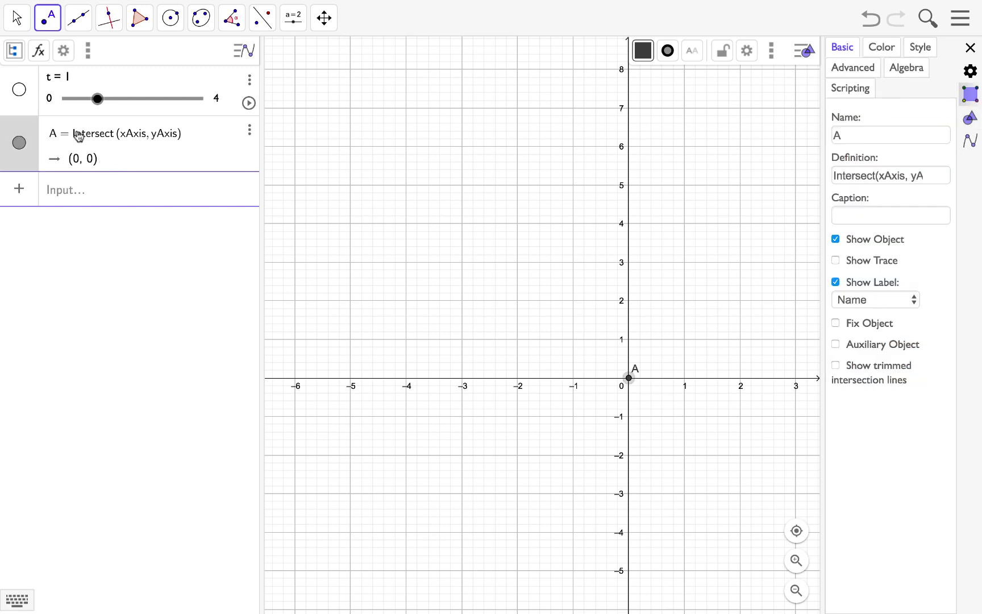
pyautogui.click(187, 139)
pyautogui.hotkey('ctrl', 'a')
pyautogui.press('BackSpace')
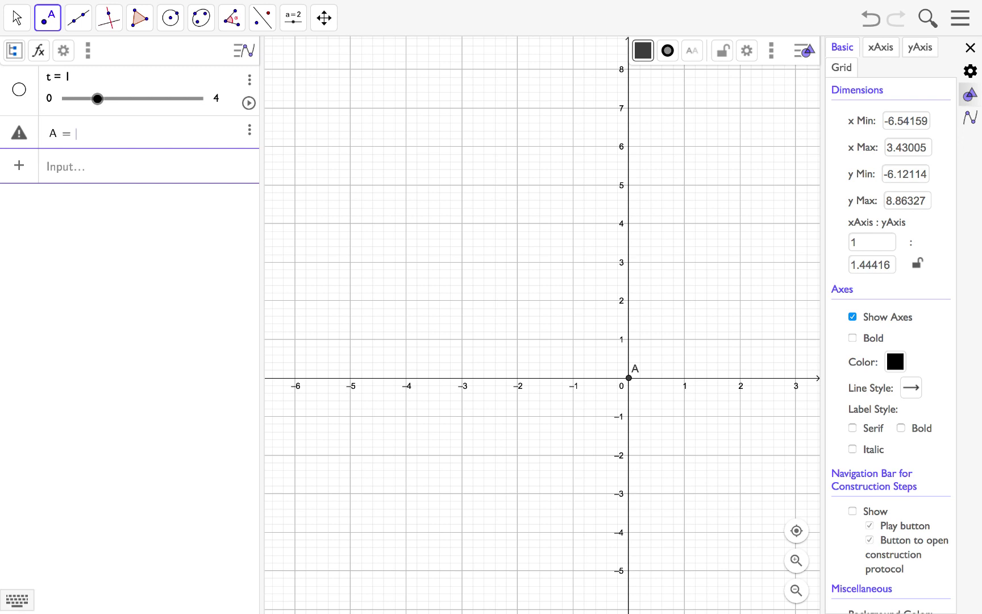
pyautogui.write('(')
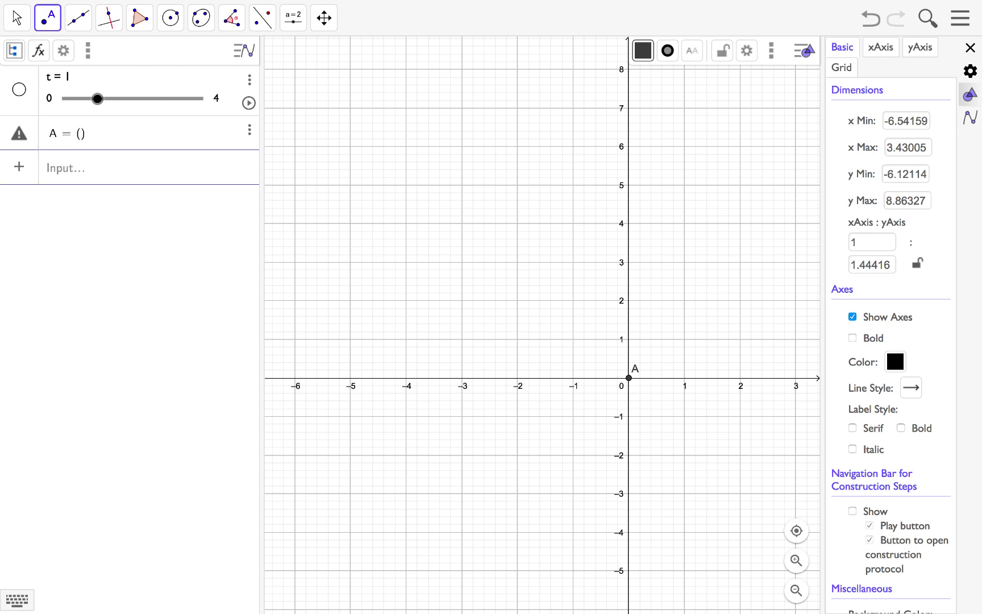
pyautogui.write('3')
pyautogui.write('t-t')
pyautogui.write('^2')
pyautogui.press('Right')
pyautogui.write(',')
pyautogui.write('-t')
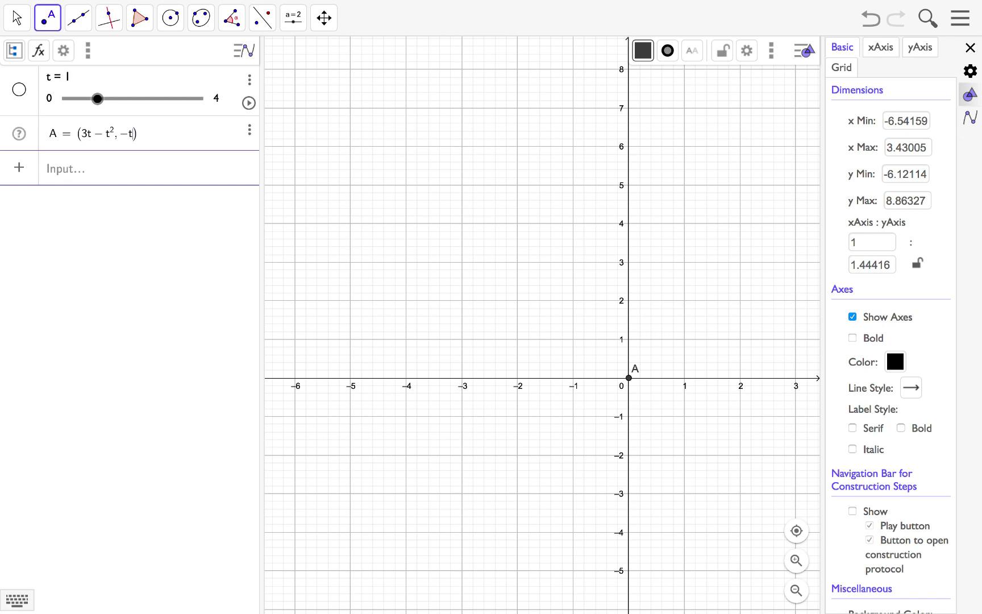
pyautogui.press('Return')
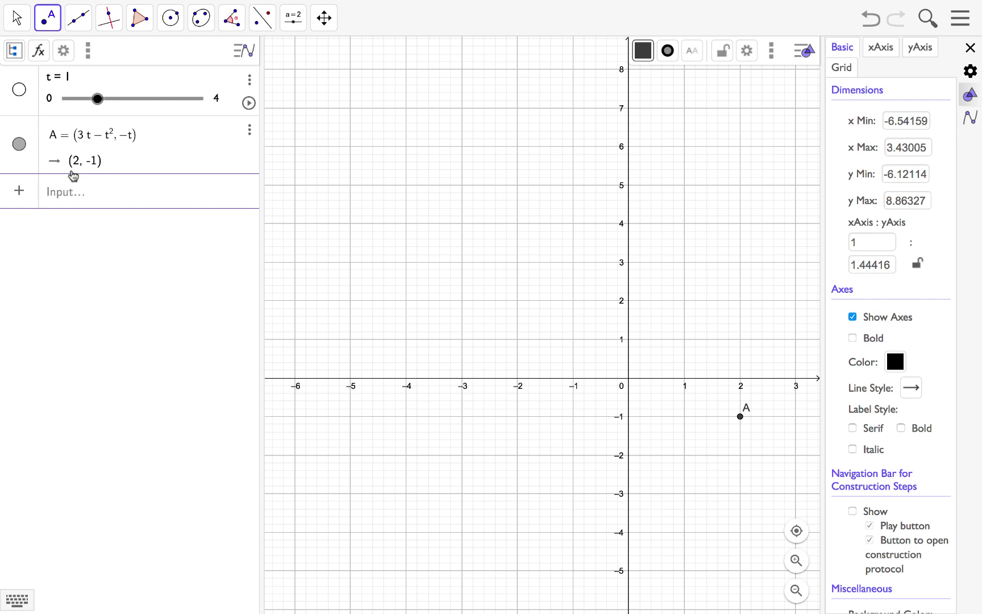
# Drag t to about 0.3, then play and pause the animation at t = 0.29
pyautogui.press('Escape')
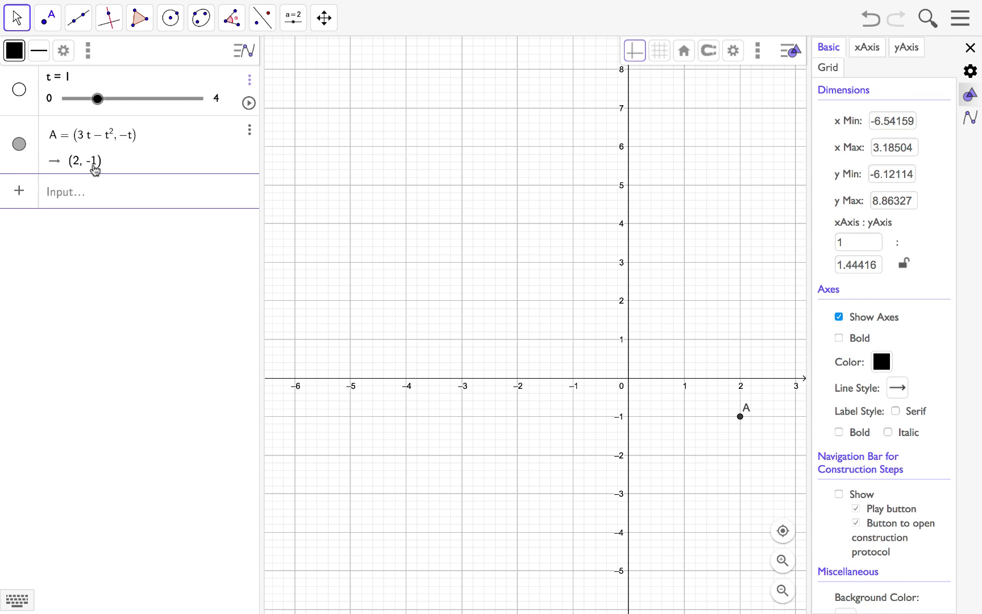
pyautogui.moveTo(97, 98); pyautogui.dragTo(69, 104)
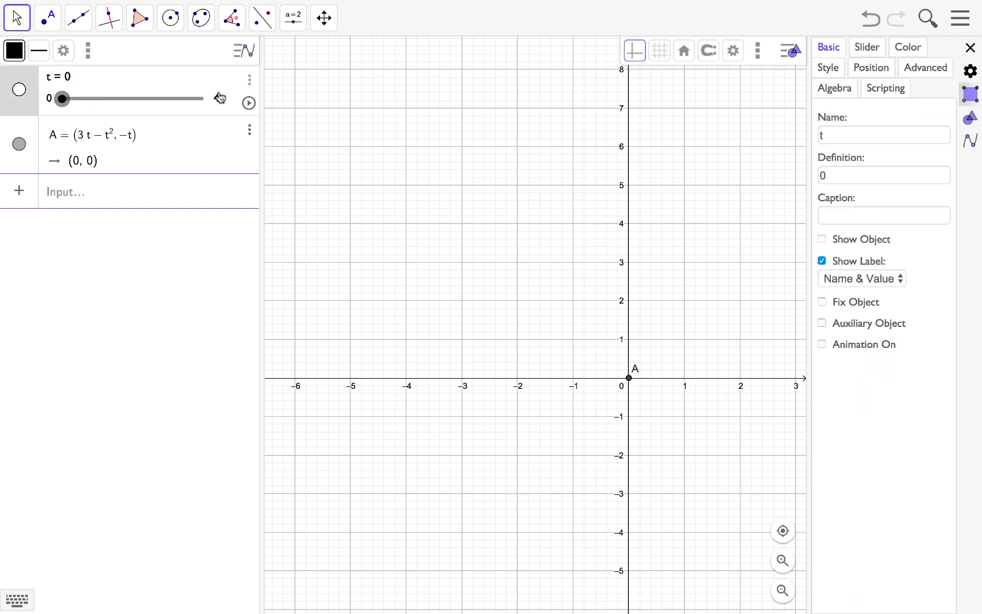
pyautogui.click(248, 103)
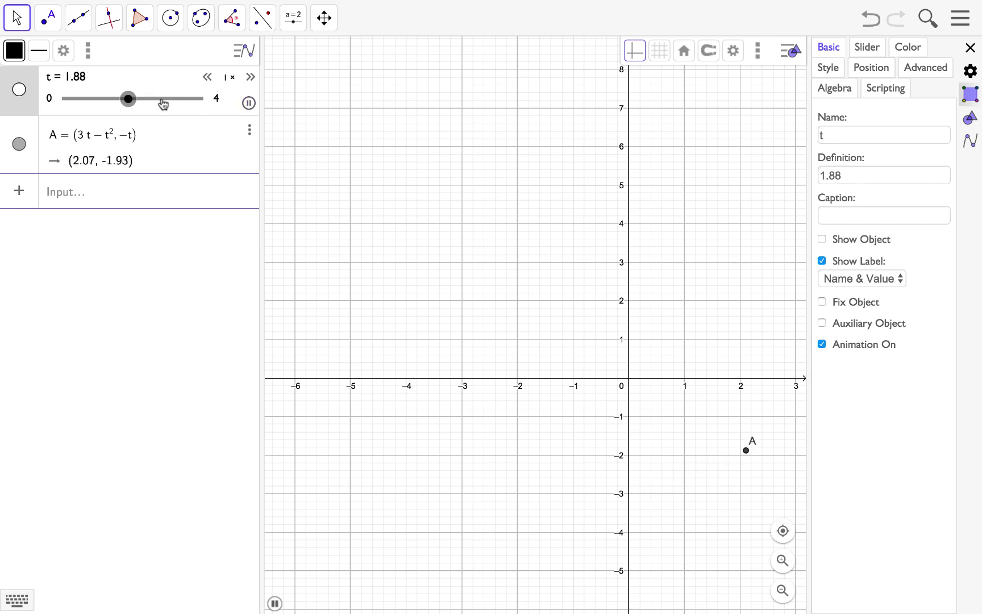
pyautogui.click(249, 104)
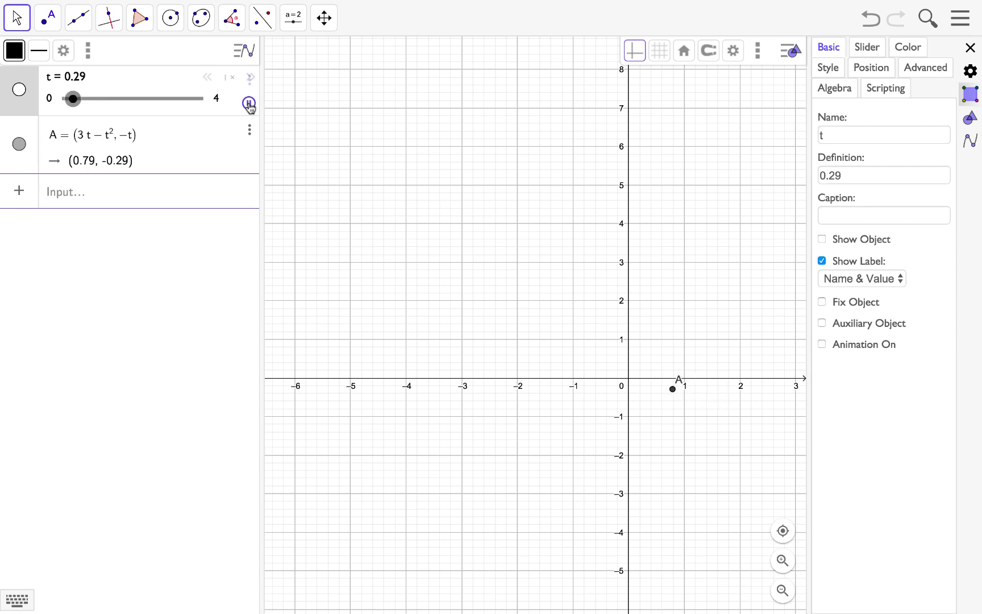
# Set slider t to repeat Increasing (Once), then reset t to 0 and play it
pyautogui.click(250, 83)
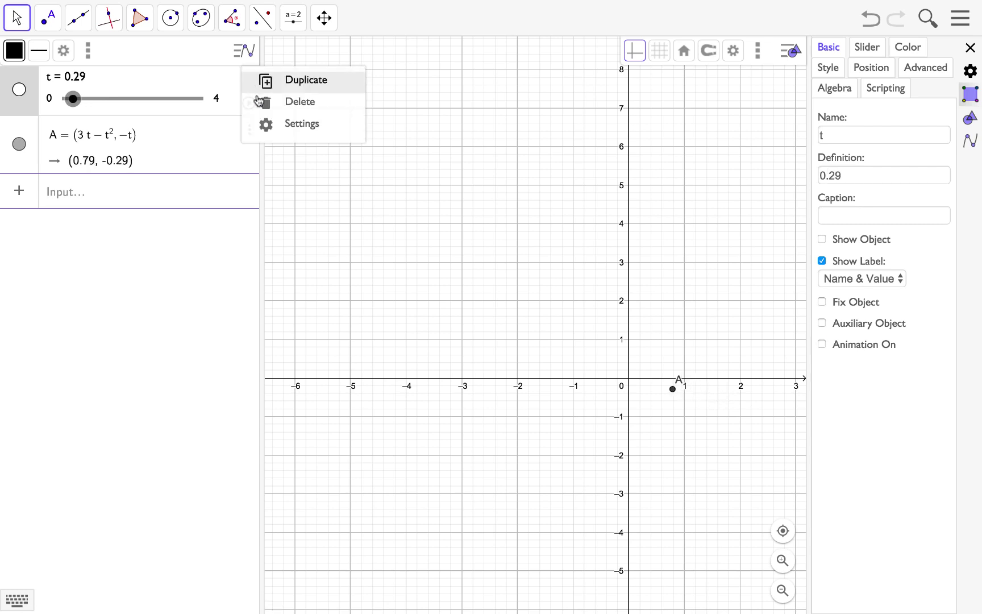
pyautogui.click(273, 125)
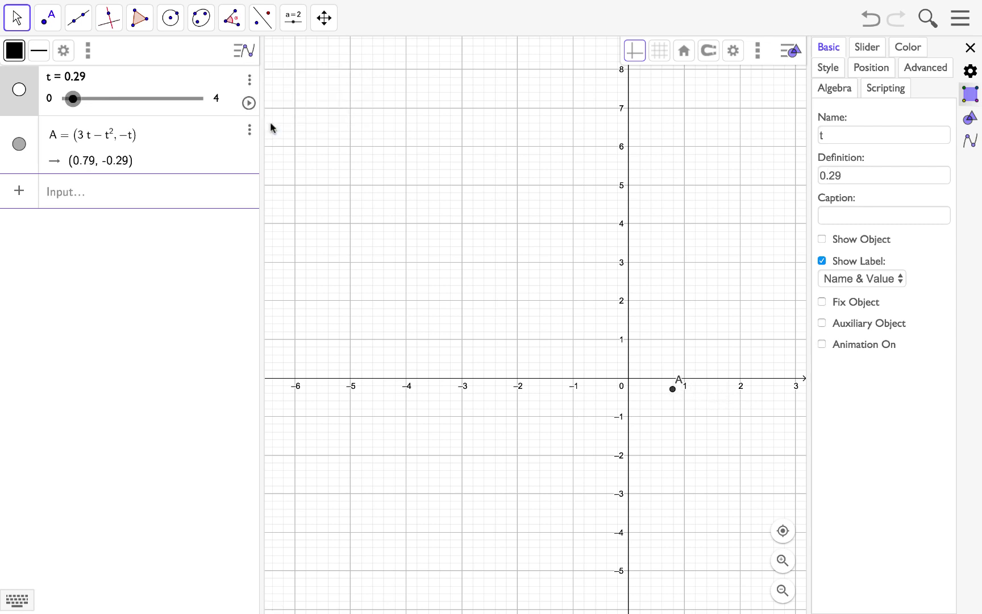
pyautogui.click(868, 50)
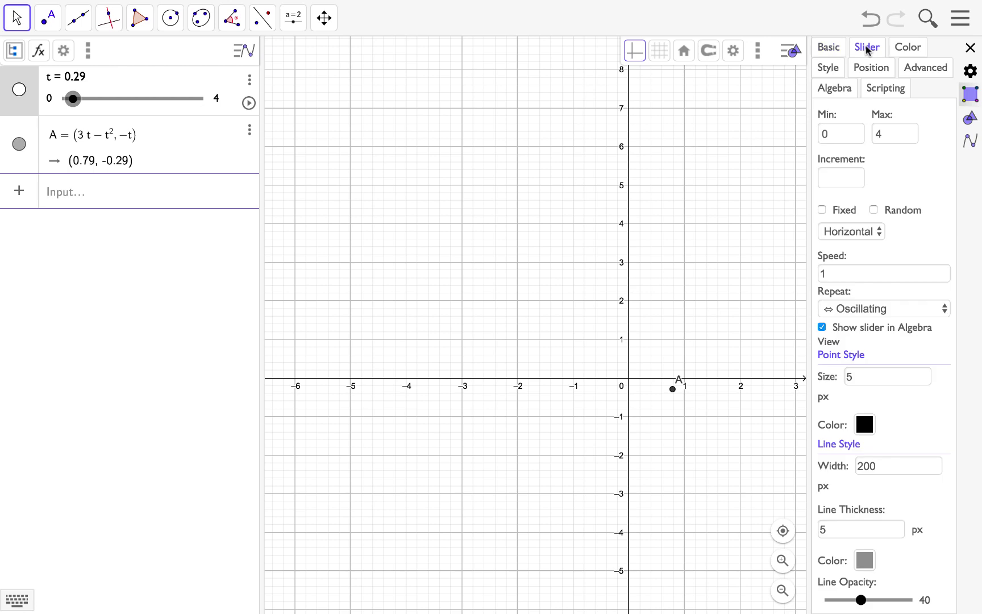
pyautogui.click(868, 314)
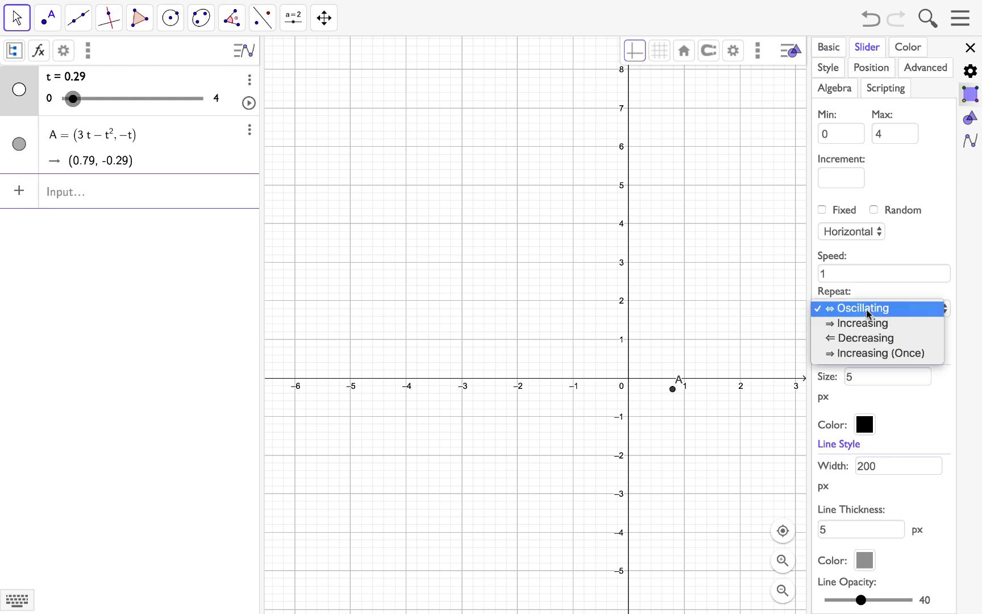
pyautogui.click(869, 353)
pyautogui.moveTo(72, 99); pyautogui.dragTo(61, 99)
pyautogui.click(248, 104)
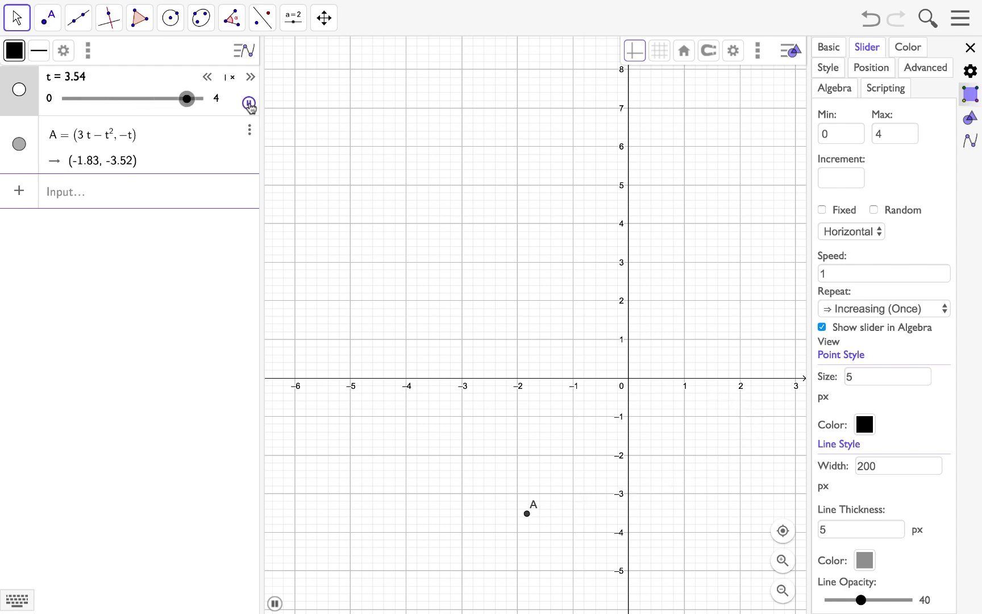
# Colour point A orange in its settings
pyautogui.click(206, 158)
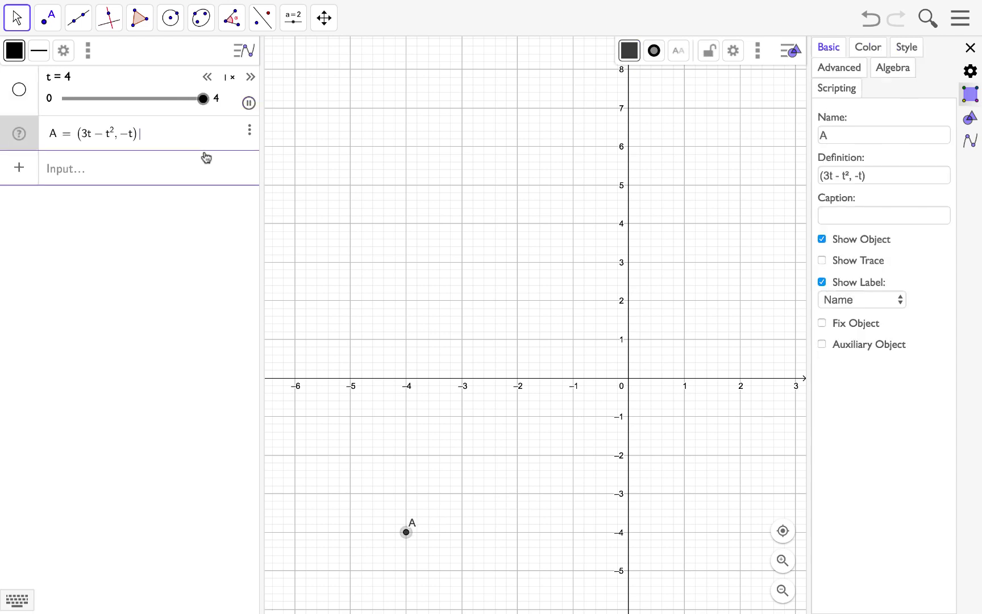
pyautogui.click(872, 47)
pyautogui.click(889, 140)
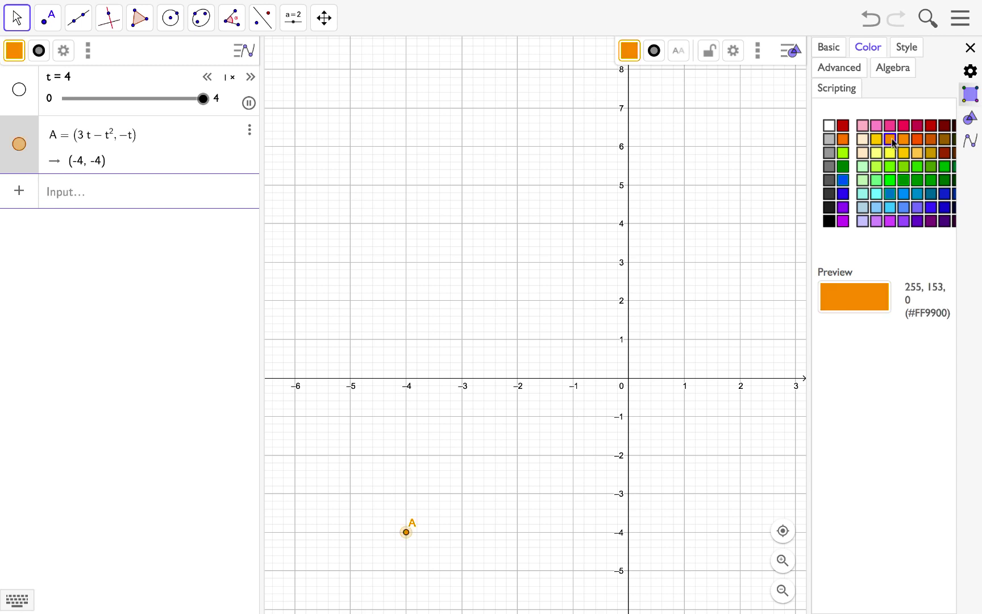
pyautogui.click(834, 51)
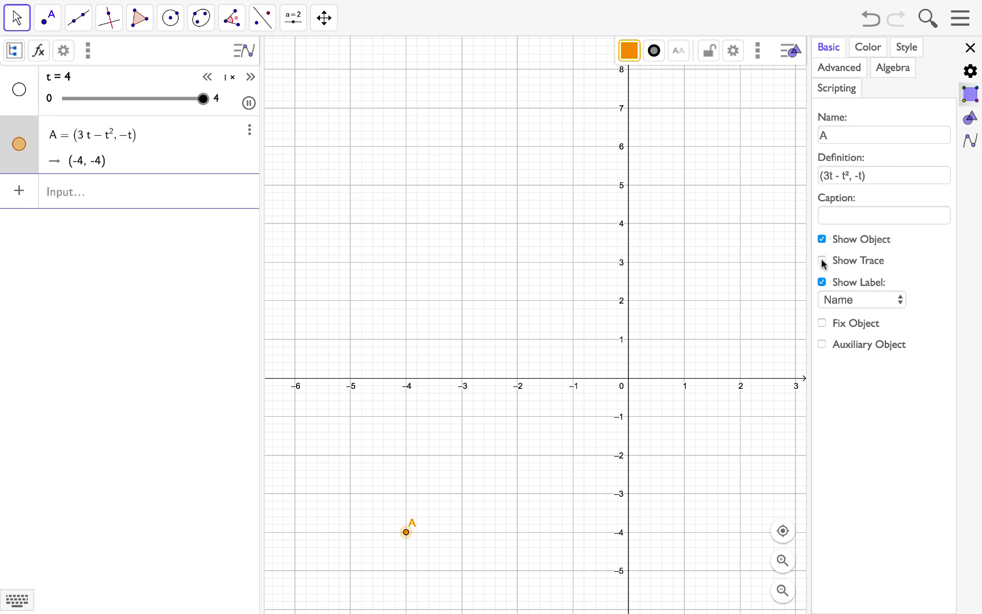
# Play t from 0 so A traces its full path to (−4, −4), then reset t to 0
pyautogui.moveTo(205, 99); pyautogui.dragTo(61, 101)
pyautogui.click(248, 103)
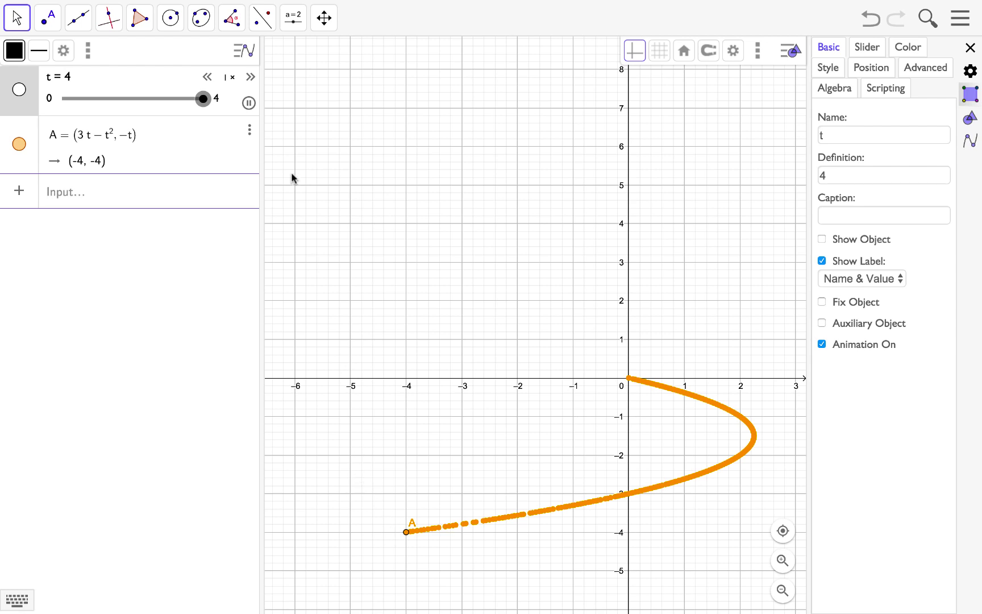
pyautogui.moveTo(203, 98); pyautogui.dragTo(51, 105)
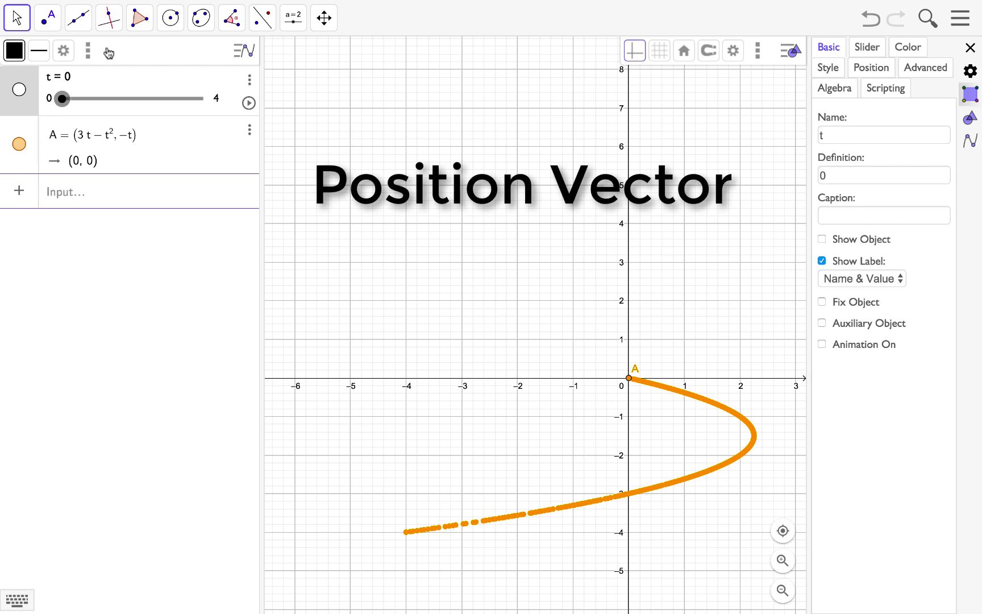
# Draw vector u from origin B to point A, then replay t from 0 so u follows A
pyautogui.click(79, 18)
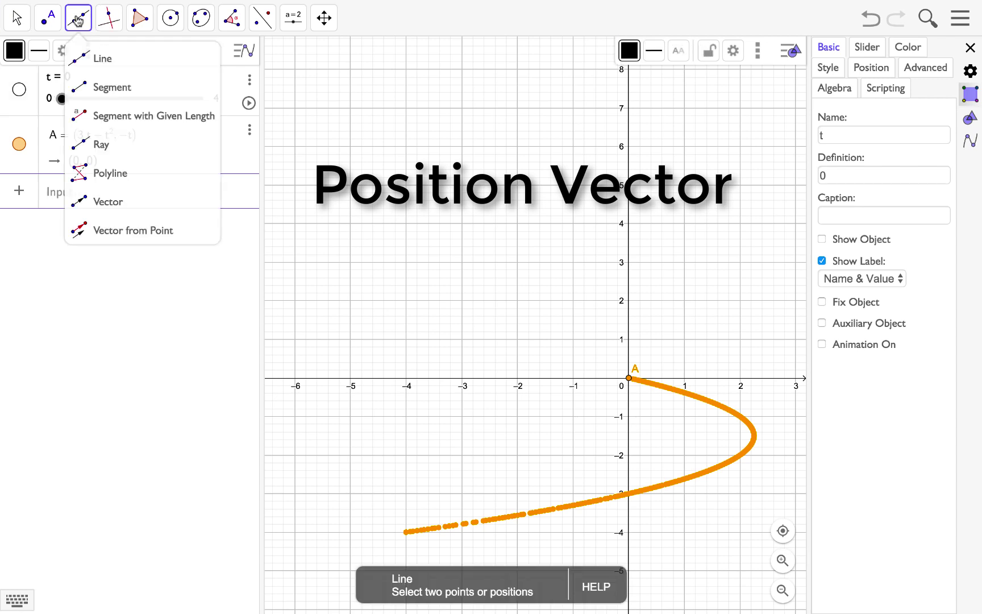
pyautogui.click(90, 201)
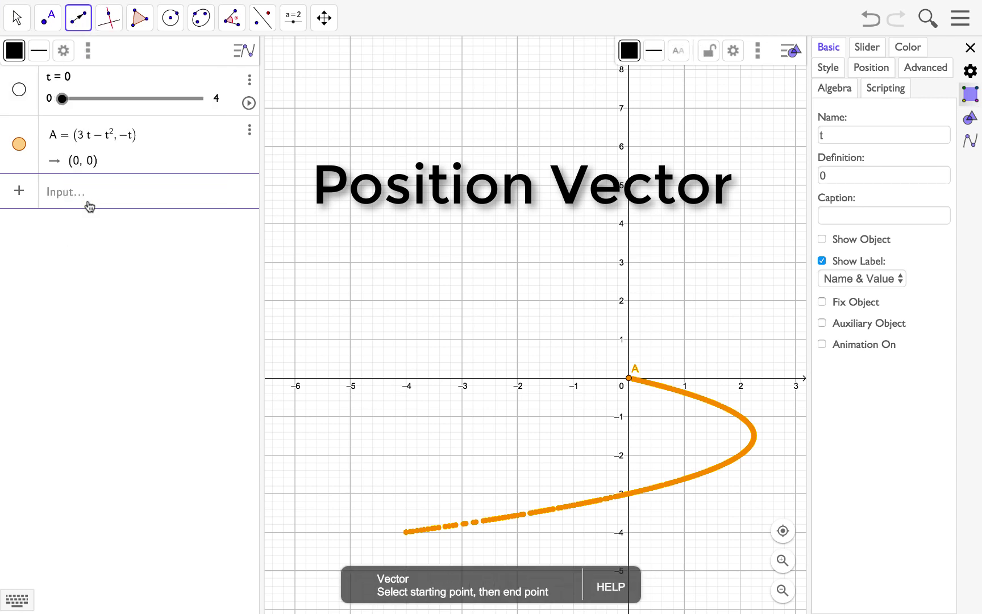
pyautogui.click(108, 99)
pyautogui.click(628, 379)
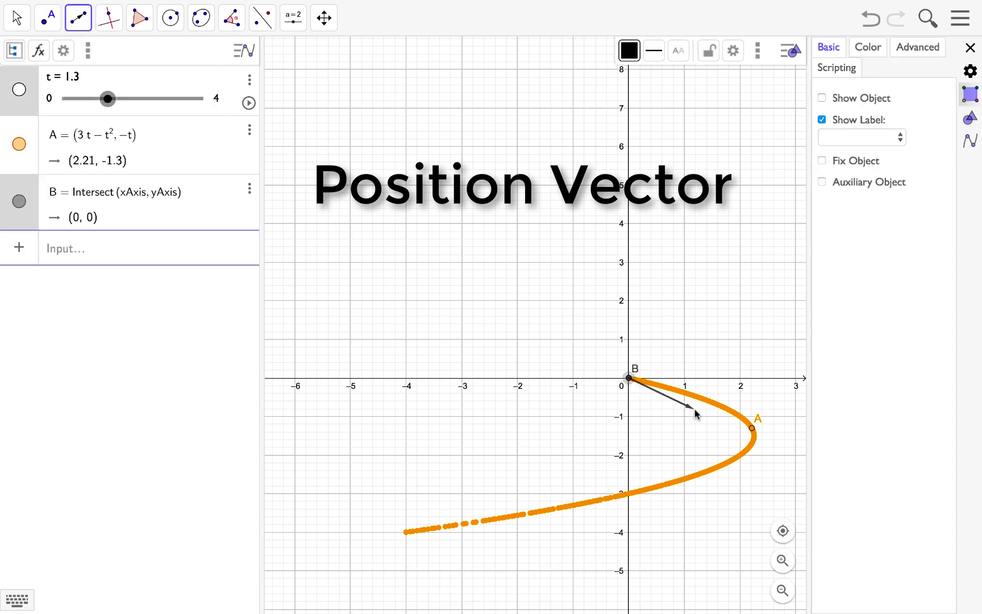
pyautogui.click(752, 427)
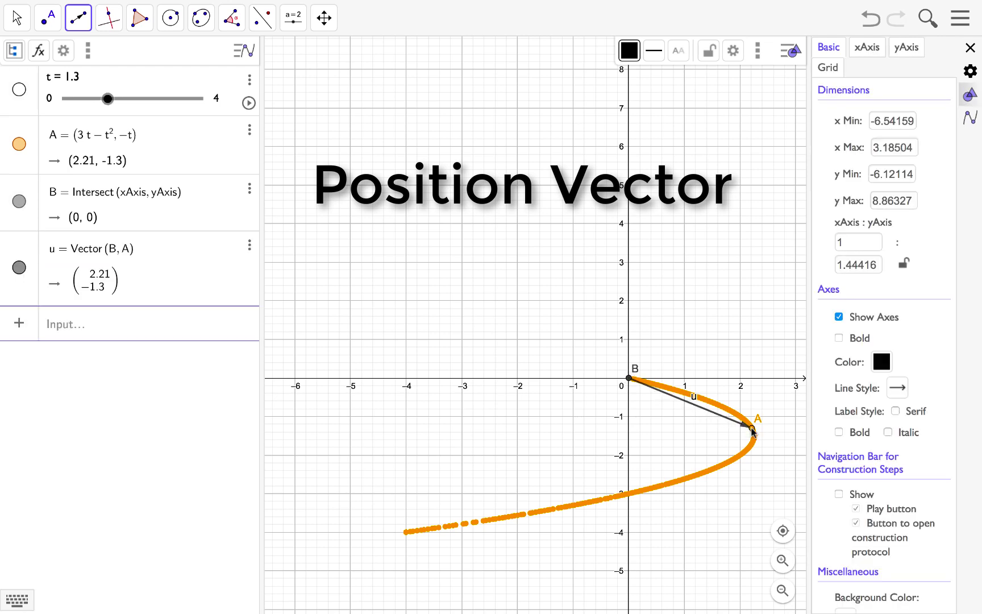
pyautogui.moveTo(107, 99); pyautogui.dragTo(61, 98)
pyautogui.click(248, 104)
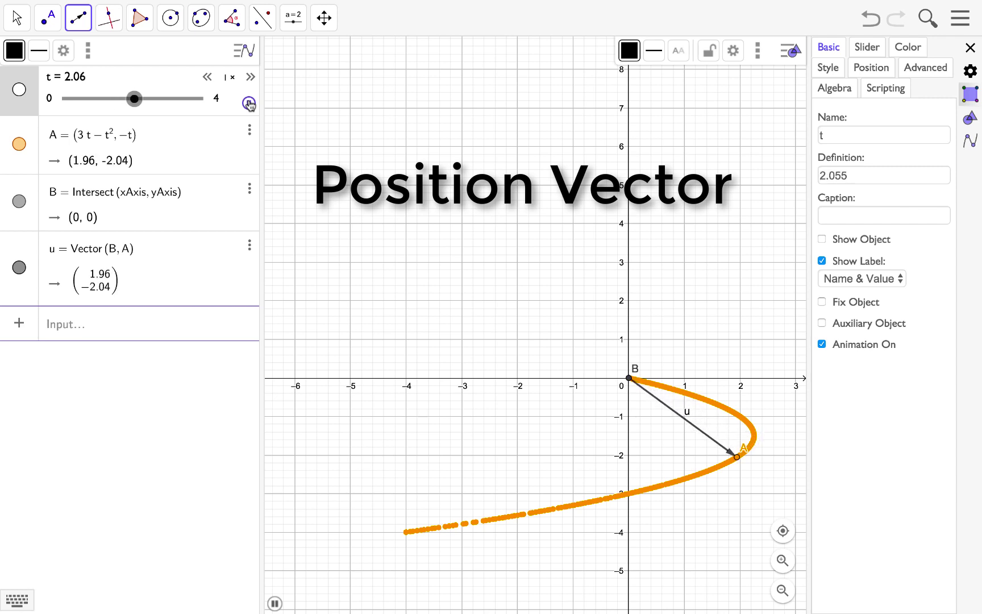
# Pause t at 2.27 and rename vector u to r
pyautogui.click(249, 103)
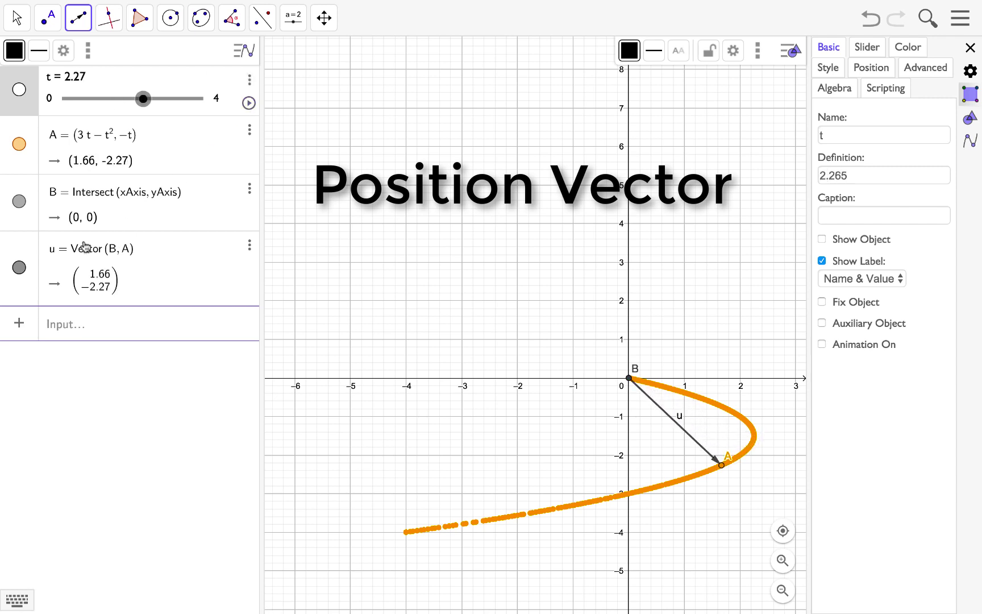
pyautogui.click(57, 253)
pyautogui.press('BackSpace')
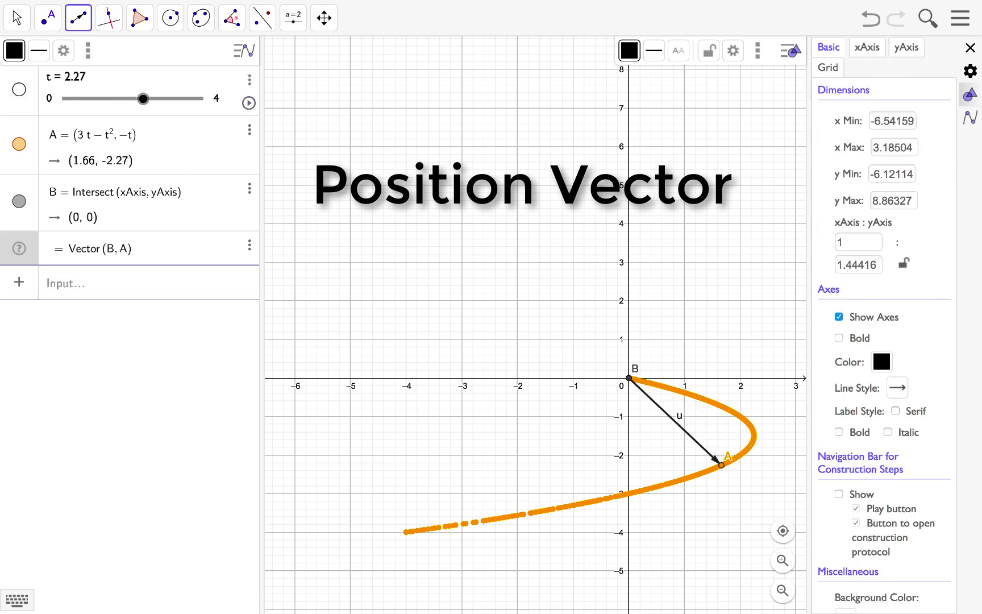
pyautogui.write('r')
pyautogui.press('Return')
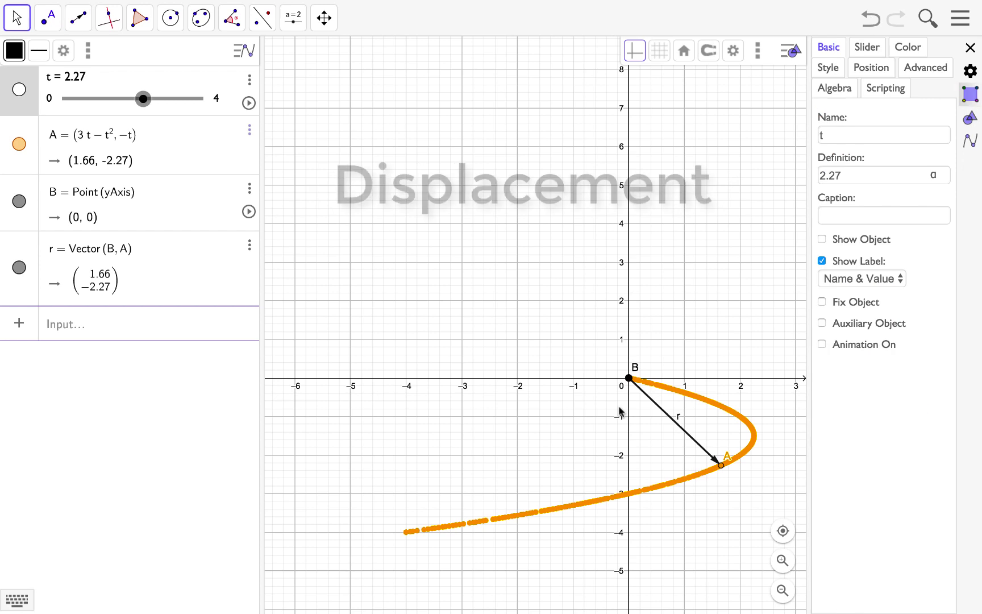
# Place point C on the curve and point D on the y-axis
pyautogui.click(48, 18)
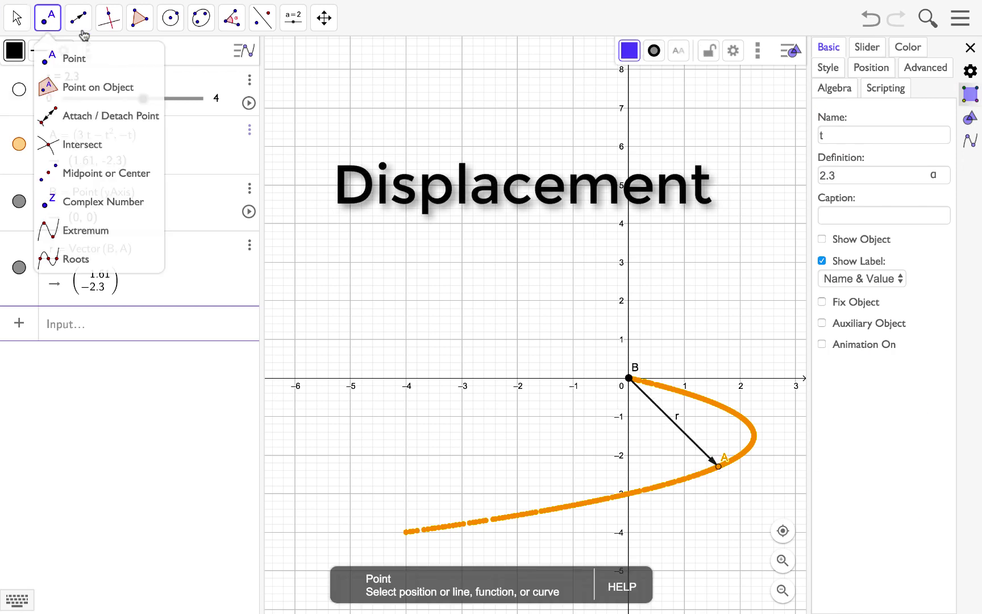
pyautogui.click(754, 435)
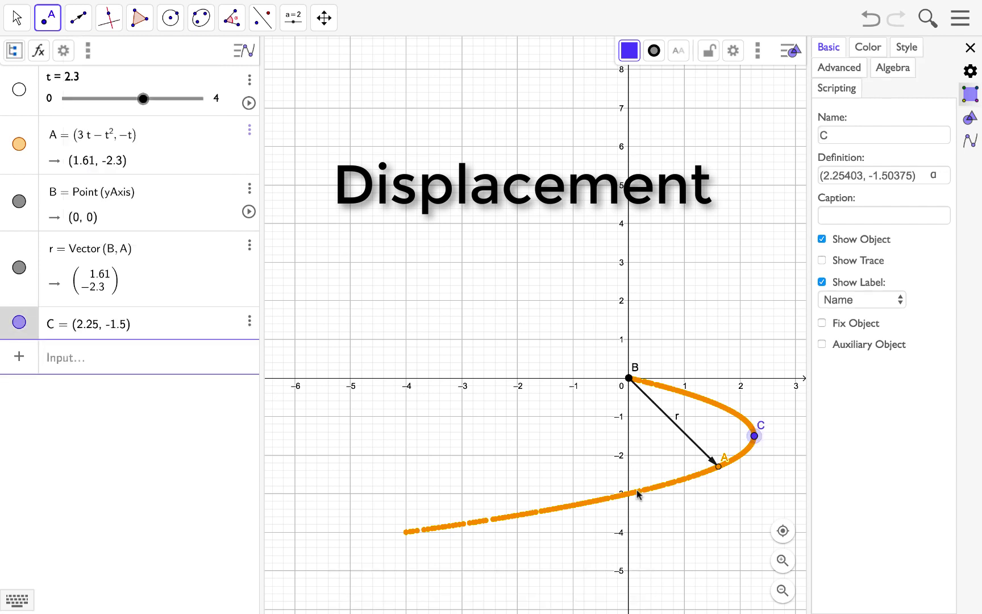
pyautogui.click(628, 493)
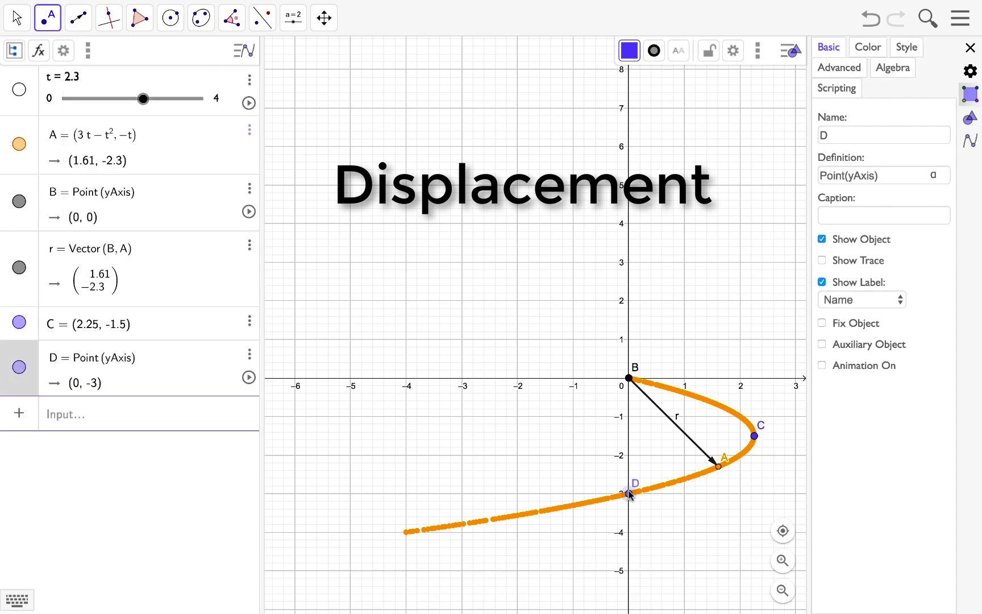
# Draw vector u = (−2.25, −1.5) from C to D and begin renaming it
pyautogui.click(78, 18)
pyautogui.click(99, 203)
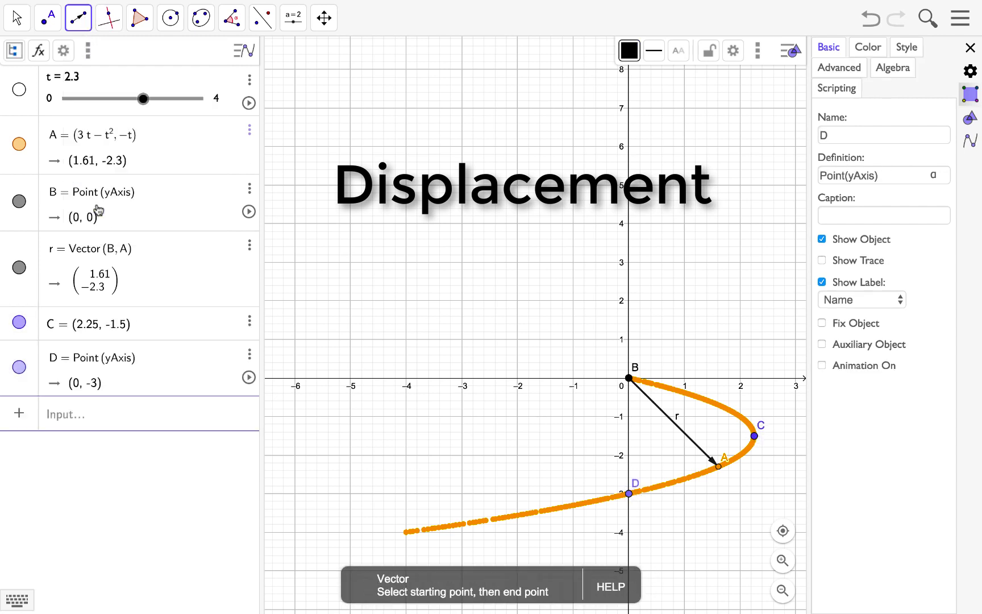
pyautogui.click(754, 435)
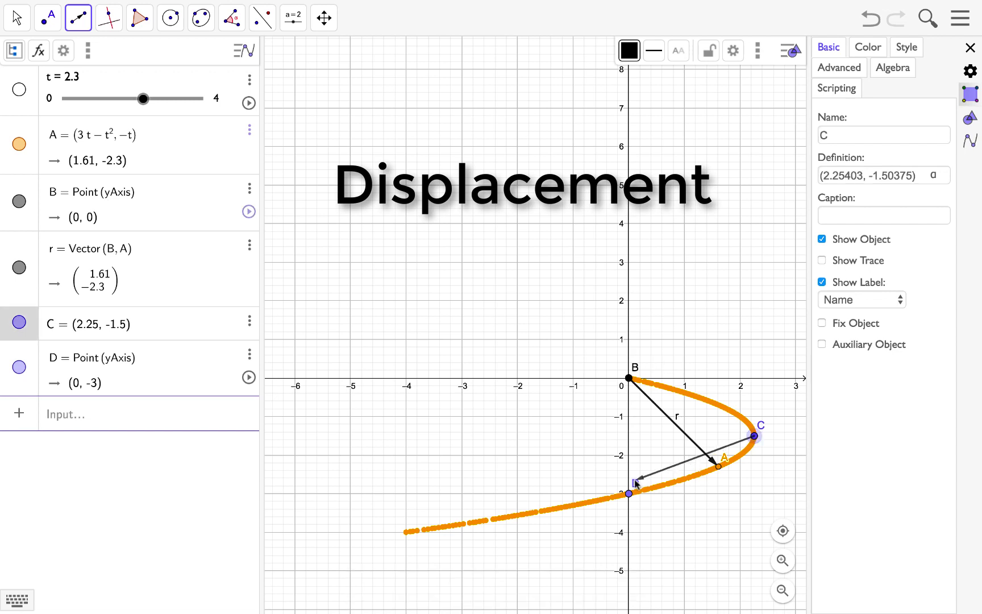
pyautogui.click(629, 494)
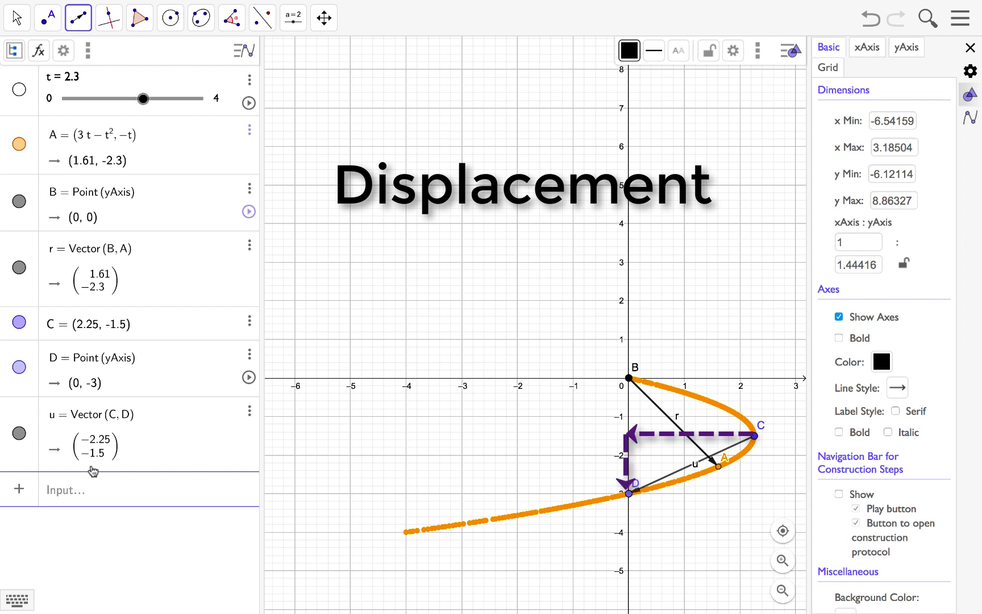
pyautogui.doubleClick(53, 419)
# Name the C-to-D vector displacement, then draw vector rf = (0, −3) from B to D
pyautogui.write('displacement')
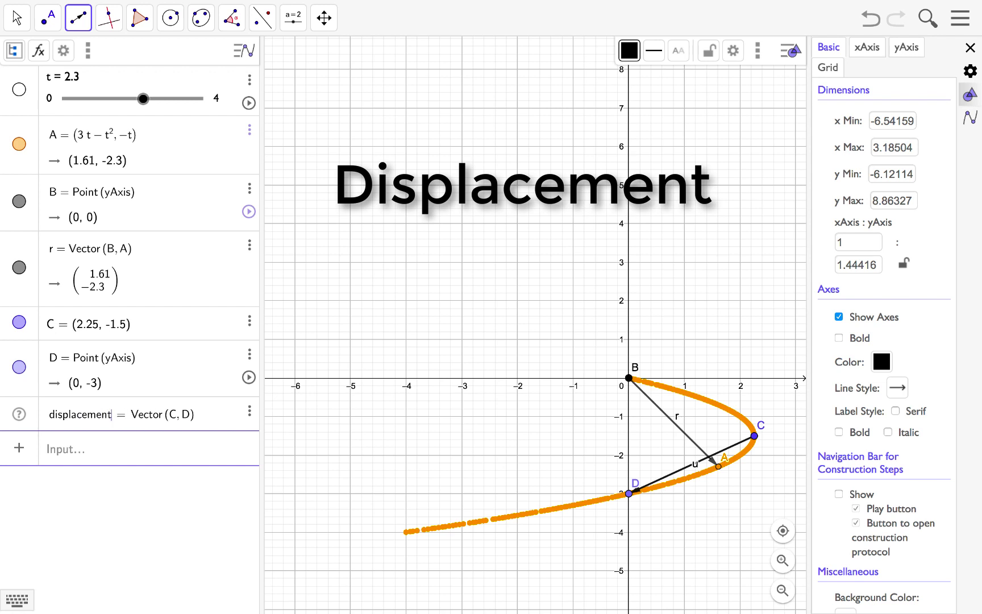
pyautogui.click(16, 18)
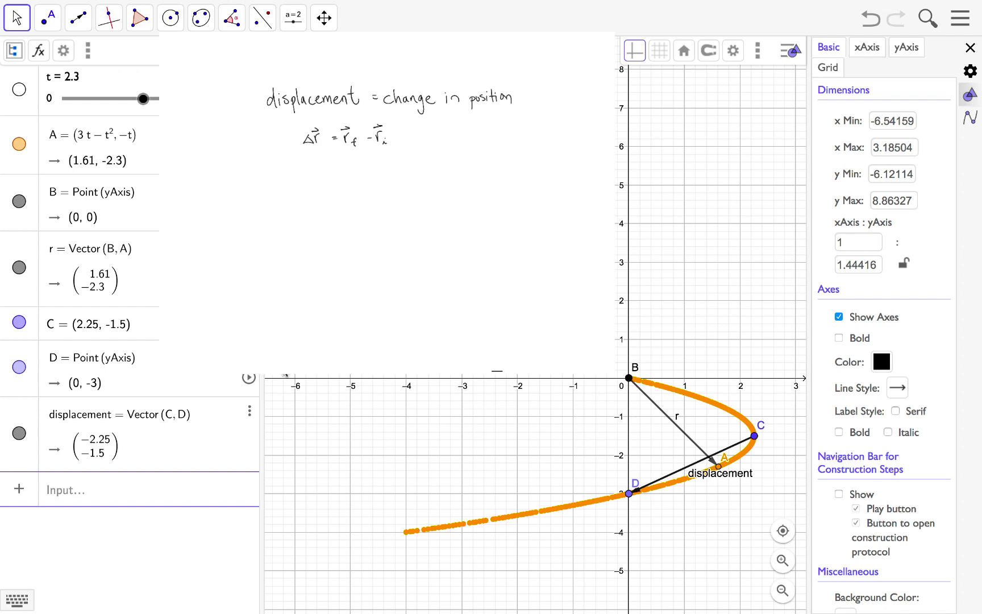
pyautogui.click(77, 18)
pyautogui.click(85, 202)
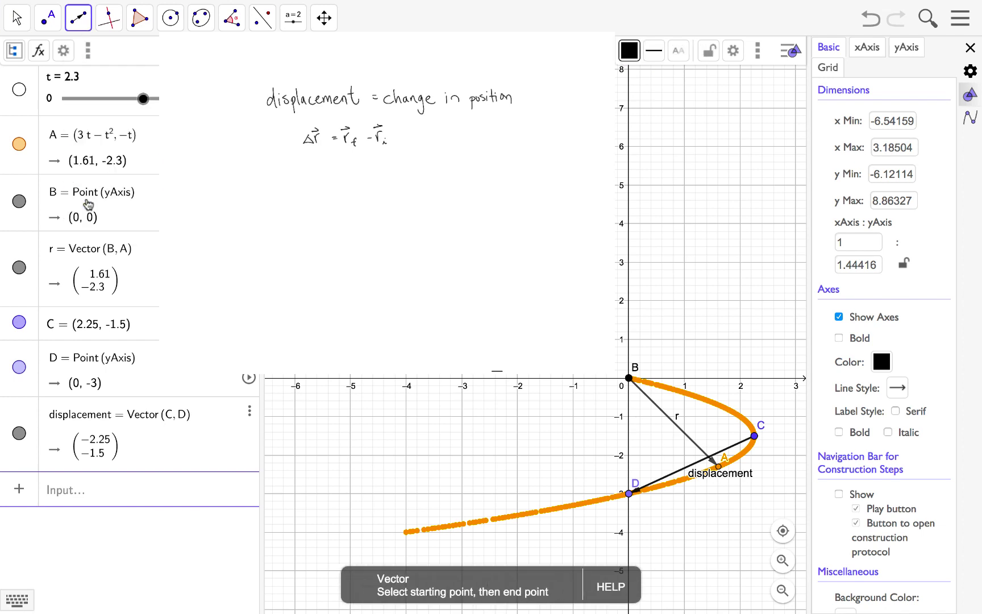
pyautogui.click(630, 379)
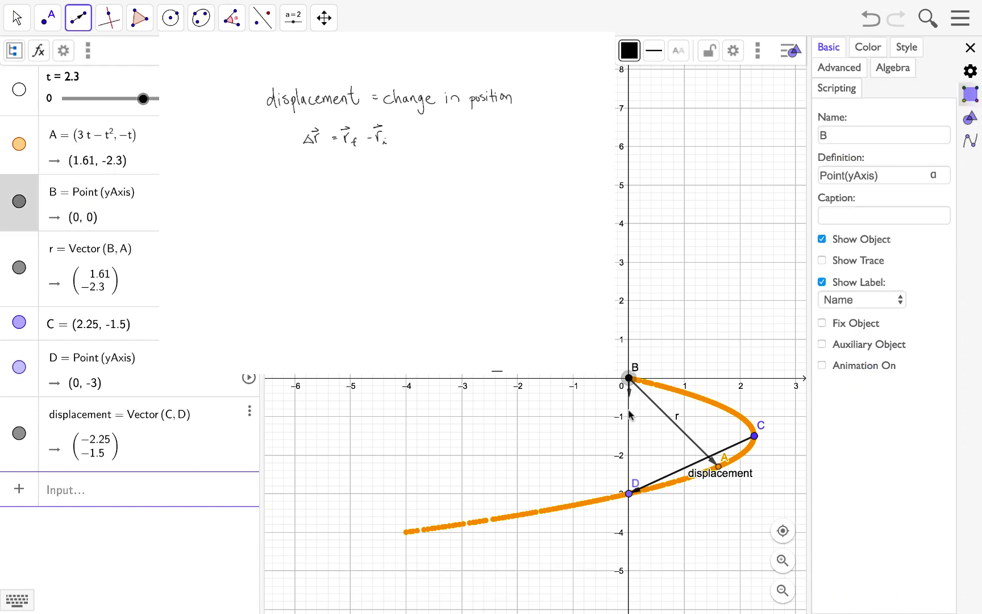
pyautogui.click(629, 493)
pyautogui.click(57, 494)
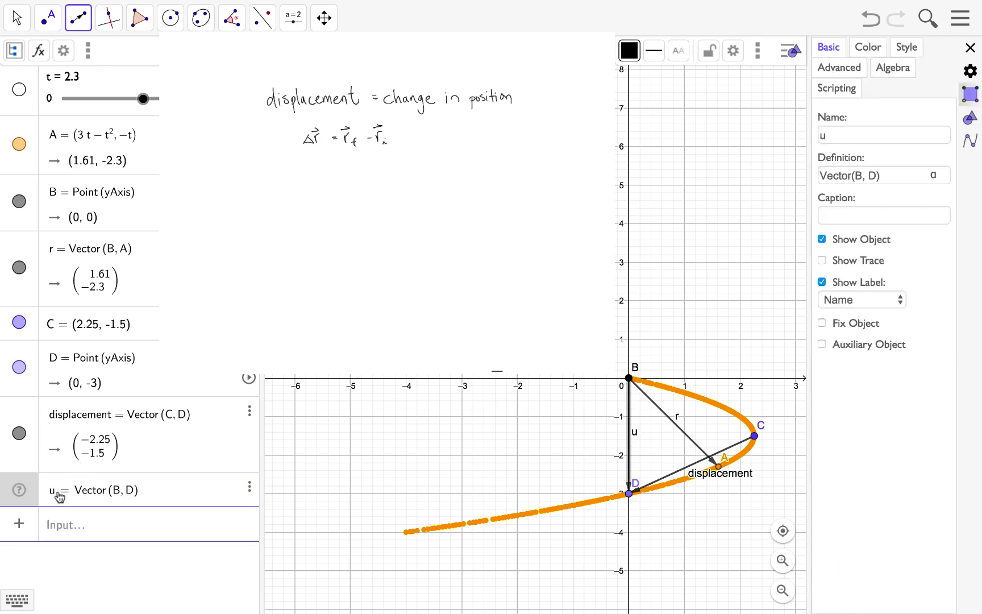
pyautogui.press('BackSpace')
pyautogui.write('rf')
pyautogui.press('Return')
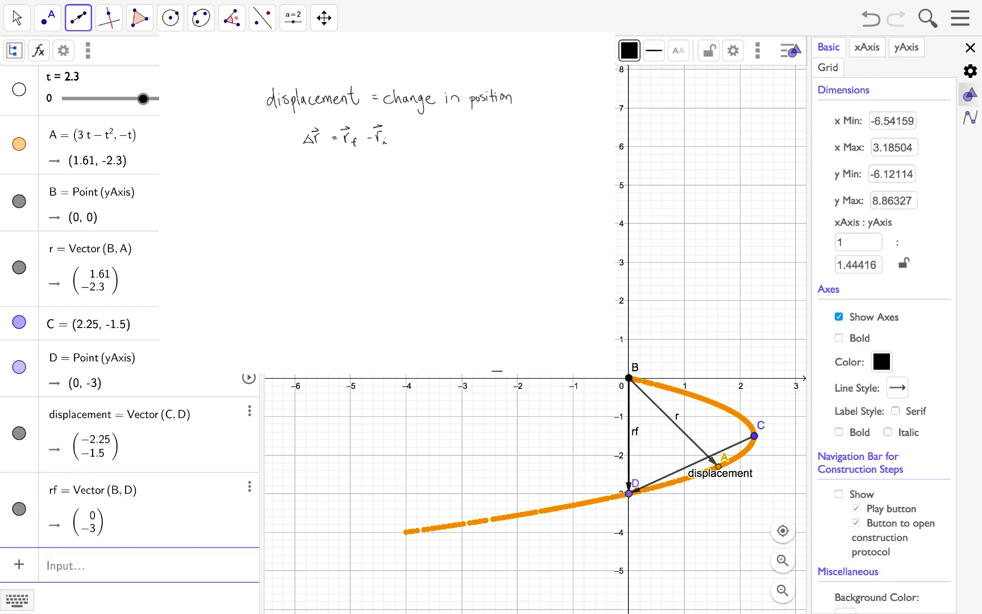
# Draw a vector from B to C and start renaming it
pyautogui.click(629, 378)
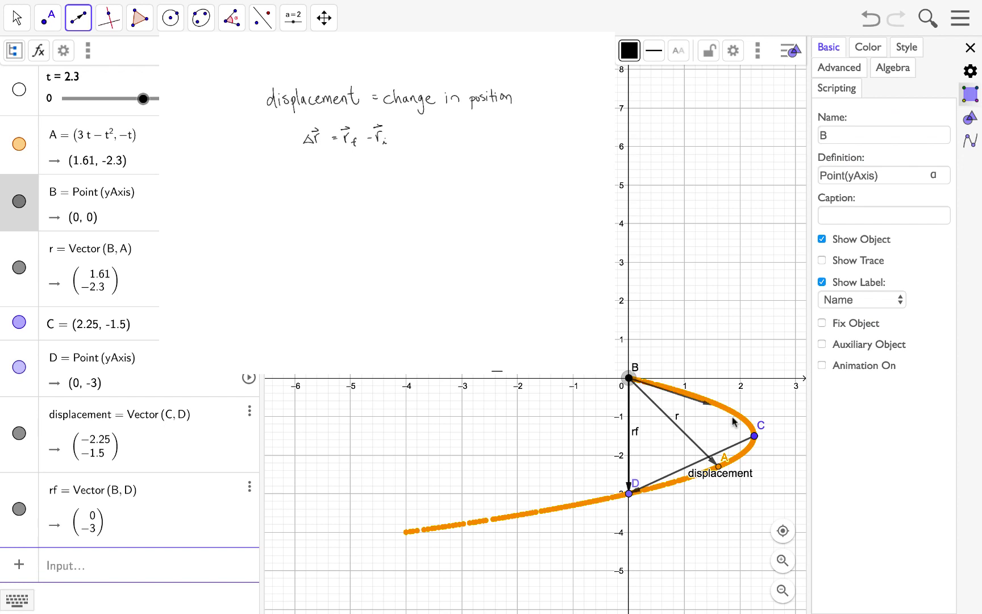
pyautogui.click(754, 435)
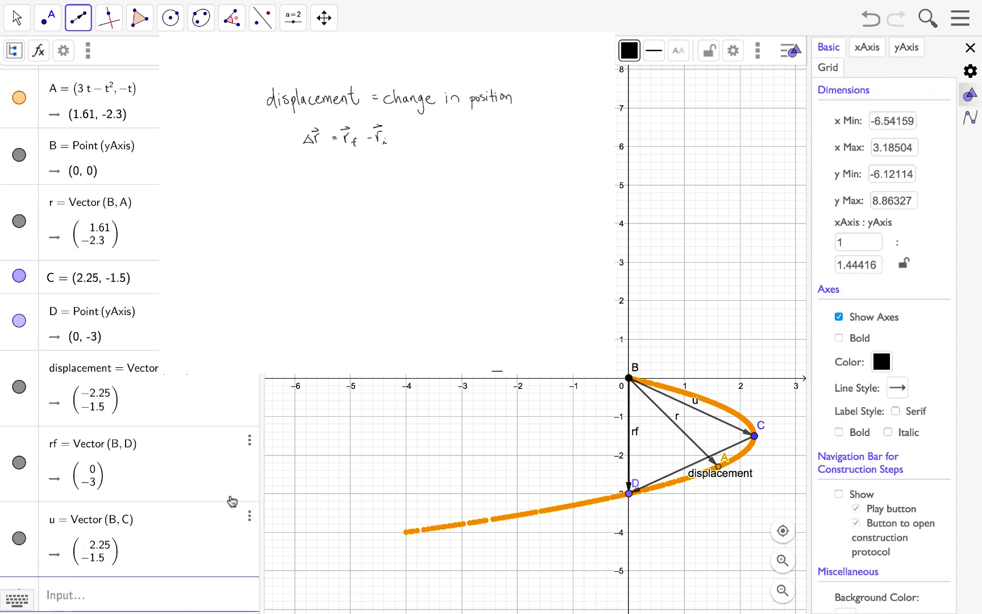
pyautogui.click(119, 511)
pyautogui.press('BackSpace')
# Name the B-to-C vector ri and handwrite (0, −3) − (2.25, −1.5) = (−2.25, −1.5) in columns
pyautogui.write('ri')
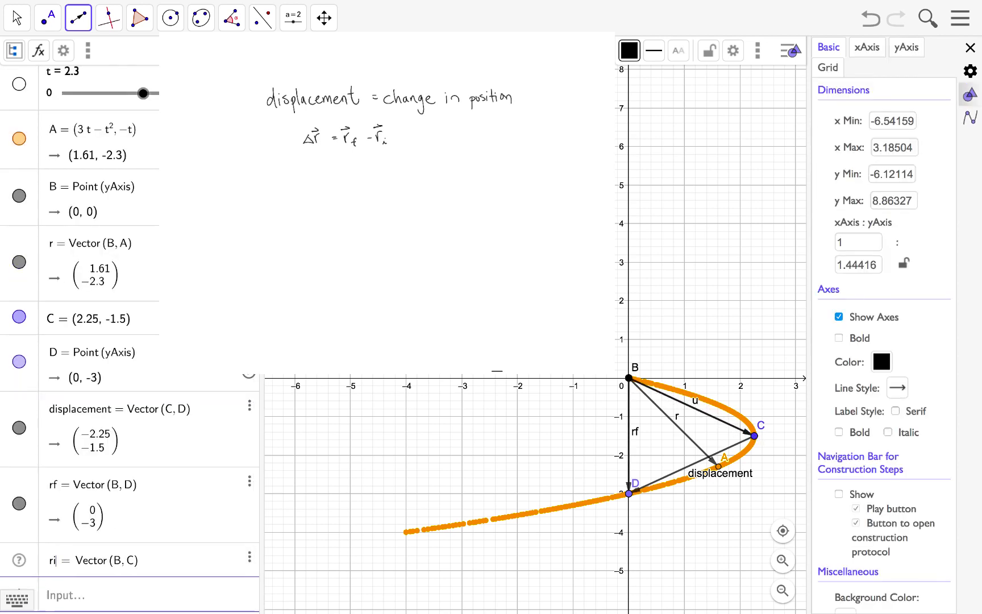
pyautogui.press('Return')
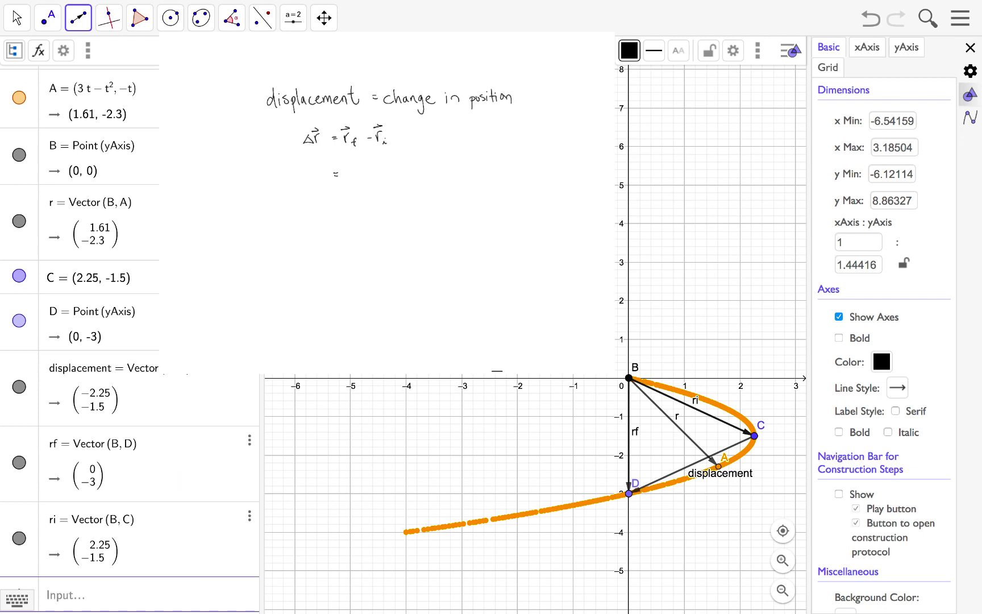
pyautogui.moveTo(352, 159)
pyautogui.mouseDown()
pyautogui.moveTo(354, 189)
pyautogui.moveTo(359, 163)
pyautogui.moveTo(359, 183)
pyautogui.mouseUp()
pyautogui.moveTo(368, 160)
pyautogui.mouseDown()
pyautogui.moveTo(369, 184)
pyautogui.moveTo(397, 192)
pyautogui.mouseUp()
pyautogui.moveTo(420, 155); pyautogui.dragTo(423, 189)
pyautogui.moveTo(453, 154)
pyautogui.mouseDown()
pyautogui.moveTo(453, 193)
pyautogui.moveTo(466, 166)
pyautogui.moveTo(480, 167)
pyautogui.mouseUp()
pyautogui.click(467, 165)
pyautogui.moveTo(457, 182); pyautogui.dragTo(461, 182)
pyautogui.moveTo(465, 177); pyautogui.dragTo(464, 186)
pyautogui.click(468, 184)
pyautogui.moveTo(472, 177); pyautogui.dragTo(476, 185)
pyautogui.moveTo(481, 150); pyautogui.dragTo(484, 171)
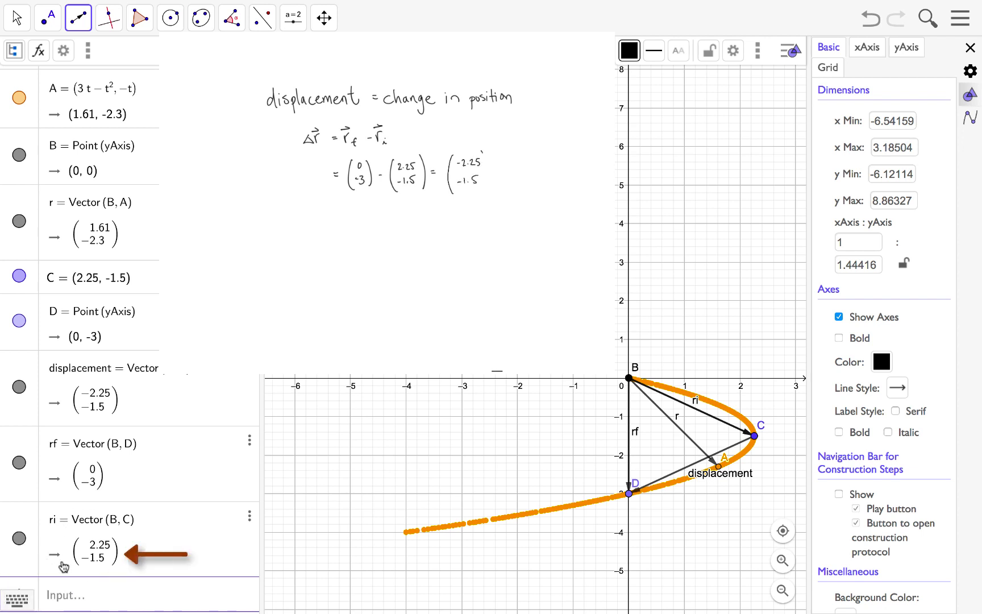
# Handwrite Δr in î, ĵ form as −2.25î − 1.5ĵ
pyautogui.press('Escape')
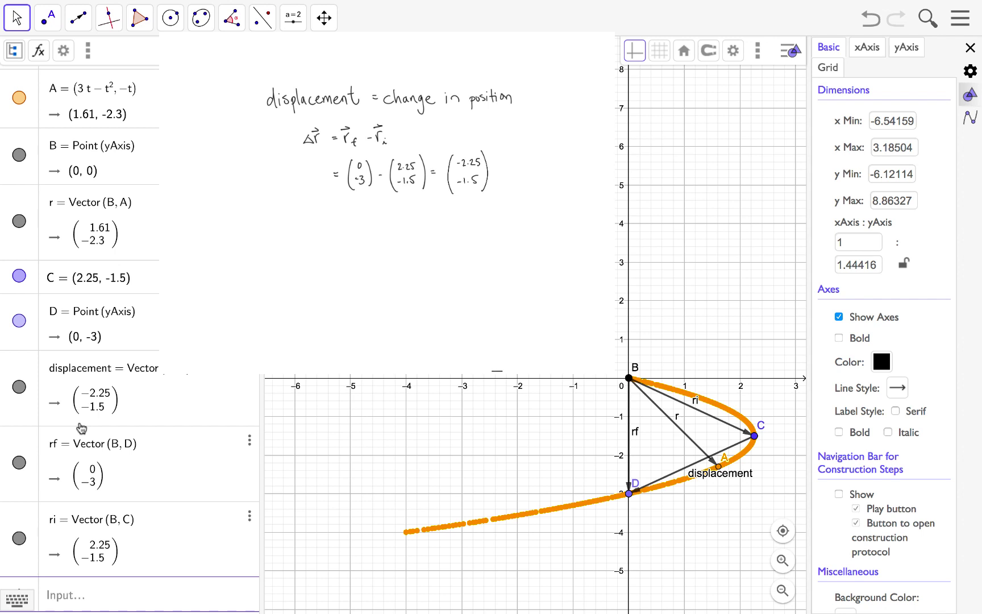
pyautogui.moveTo(300, 232)
pyautogui.mouseDown()
pyautogui.moveTo(423, 222)
pyautogui.moveTo(468, 236)
pyautogui.mouseUp()
pyautogui.moveTo(328, 256); pyautogui.dragTo(335, 257)
pyautogui.moveTo(342, 255); pyautogui.dragTo(359, 260)
pyautogui.moveTo(360, 250); pyautogui.dragTo(404, 258)
pyautogui.moveTo(409, 245); pyautogui.dragTo(410, 266)
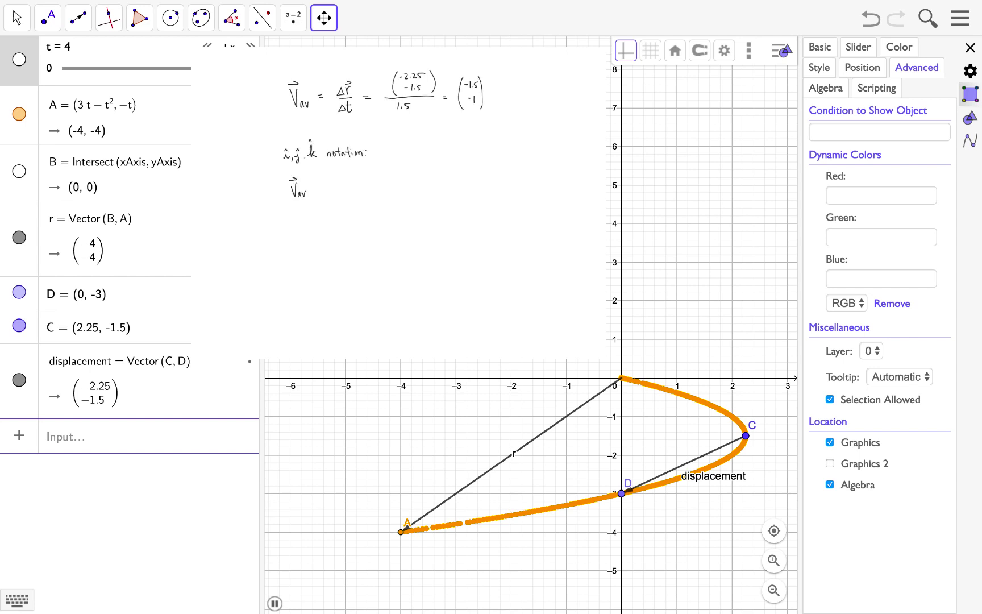
# Draw vector u from point C to point D with the Vector tool
pyautogui.click(138, 218)
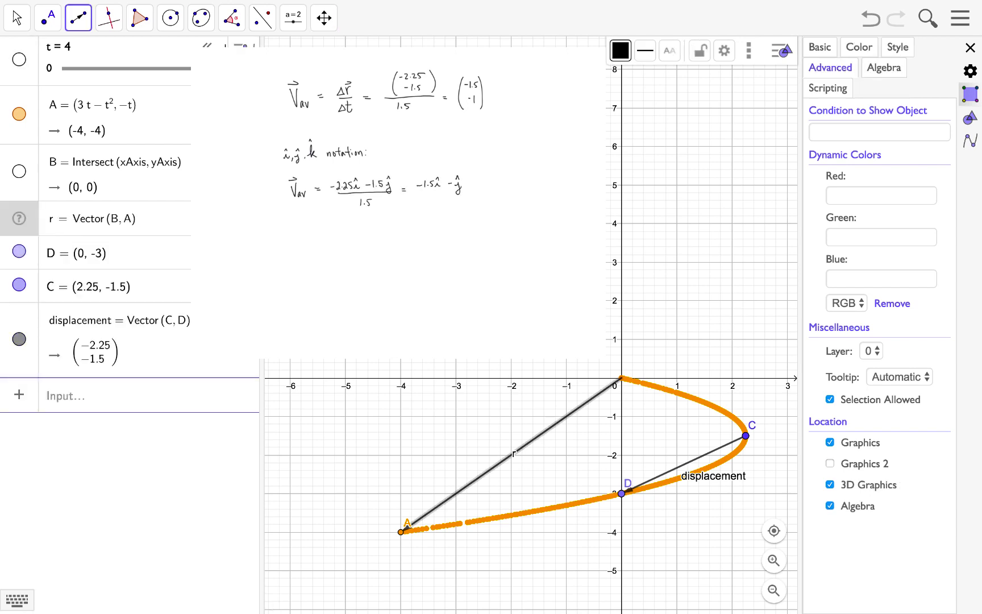
pyautogui.click(19, 59)
pyautogui.click(78, 21)
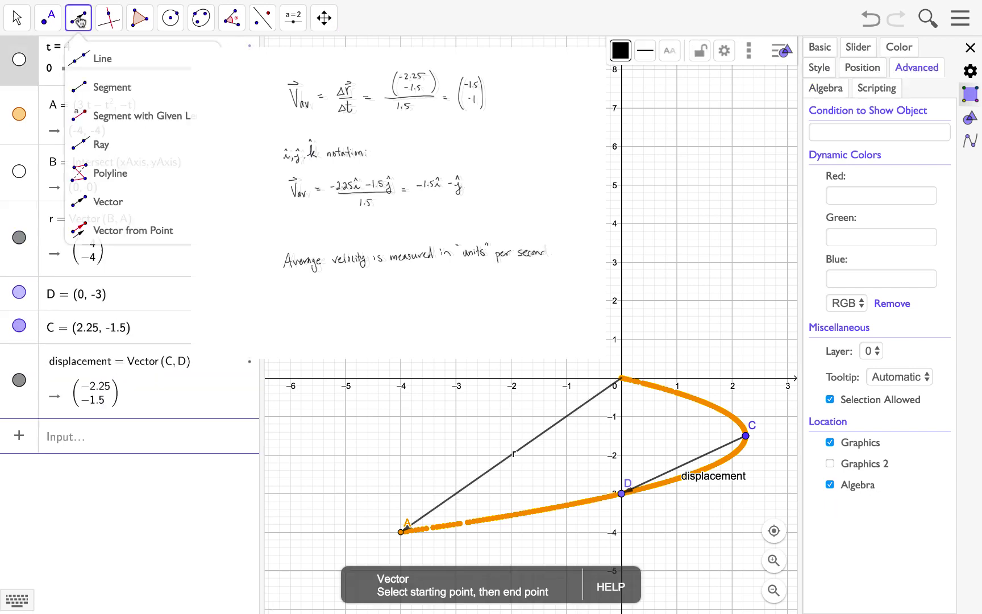
pyautogui.click(101, 203)
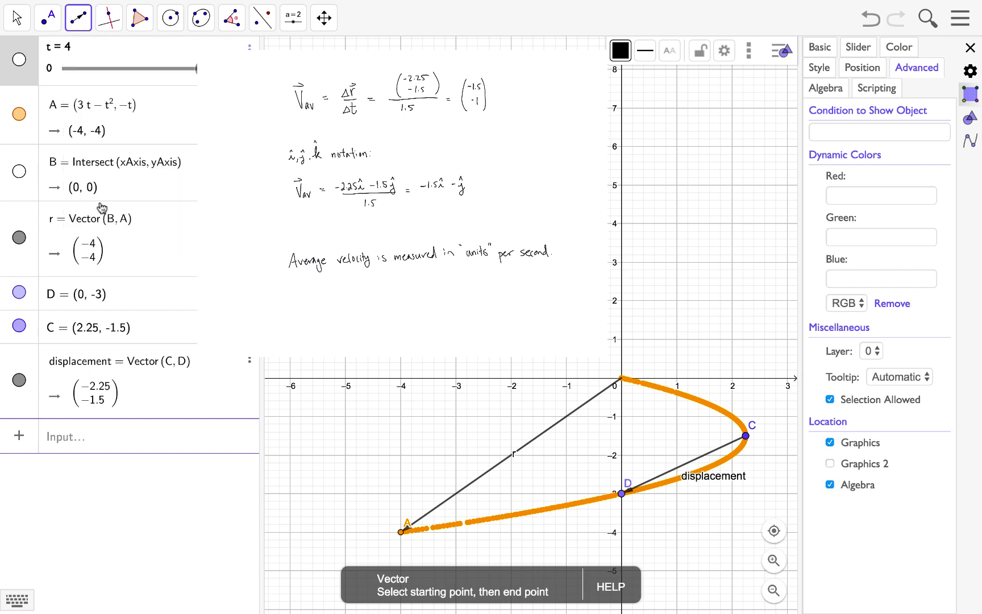
pyautogui.click(745, 435)
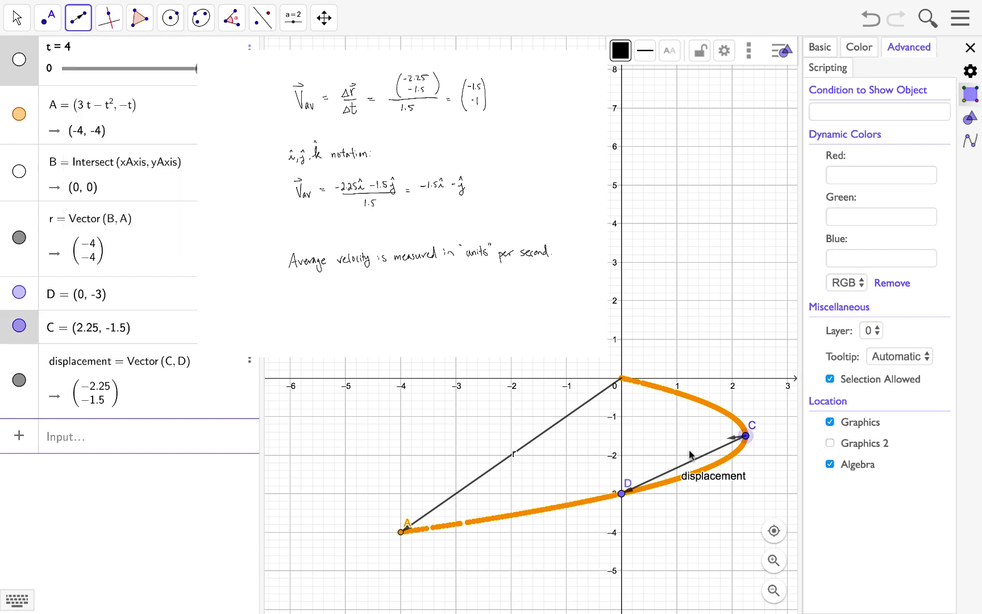
pyautogui.click(622, 493)
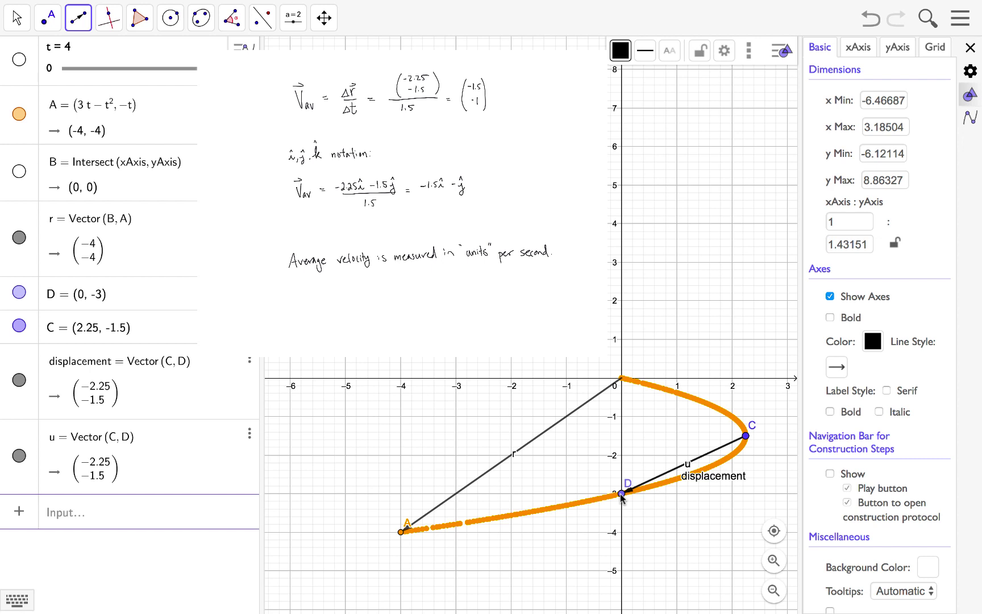
# Redefine u as Vector(C, D)/1.5, giving the average velocity (−1.5, −1)
pyautogui.click(147, 436)
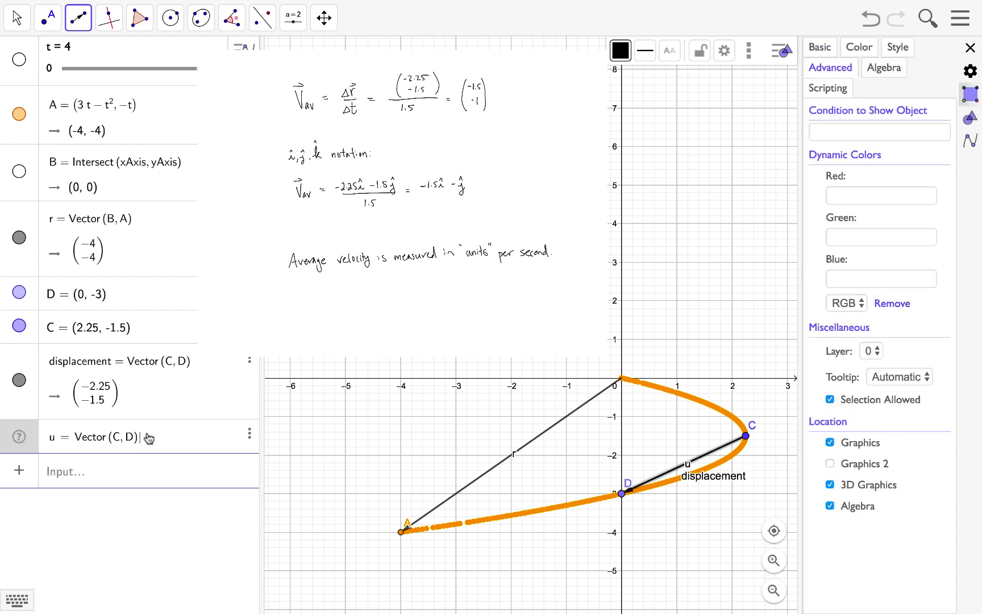
pyautogui.write('/1.5')
pyautogui.press('Return')
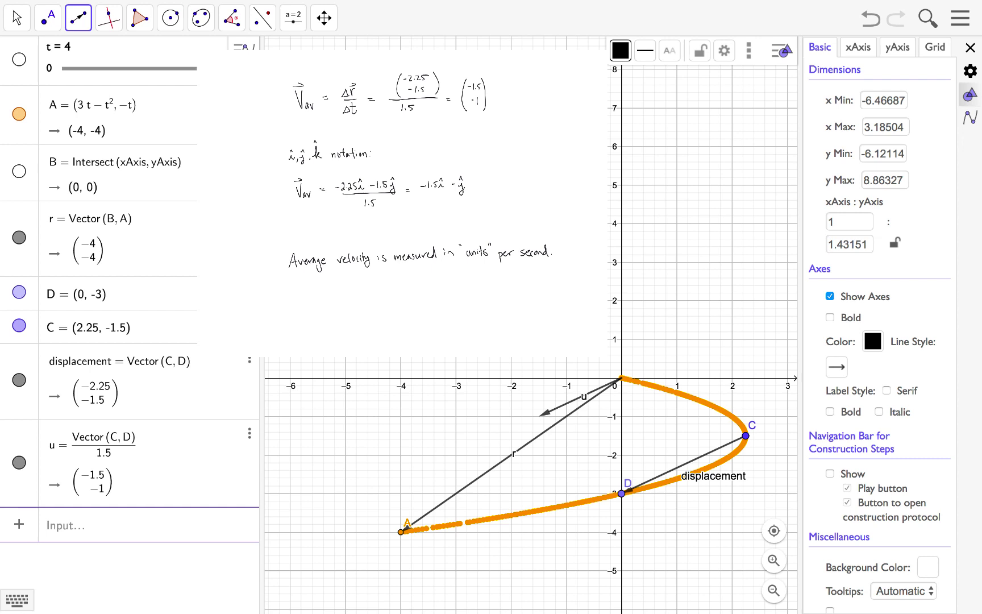
# Attach a copy of vector u at point C with Vector from Point
pyautogui.click(79, 19)
pyautogui.click(103, 110)
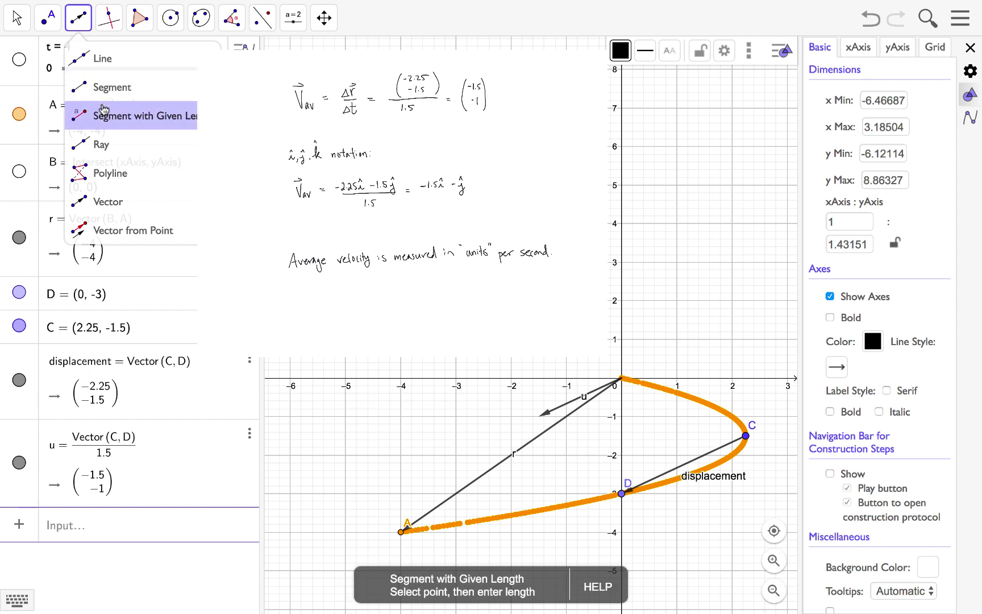
pyautogui.click(122, 233)
pyautogui.click(745, 436)
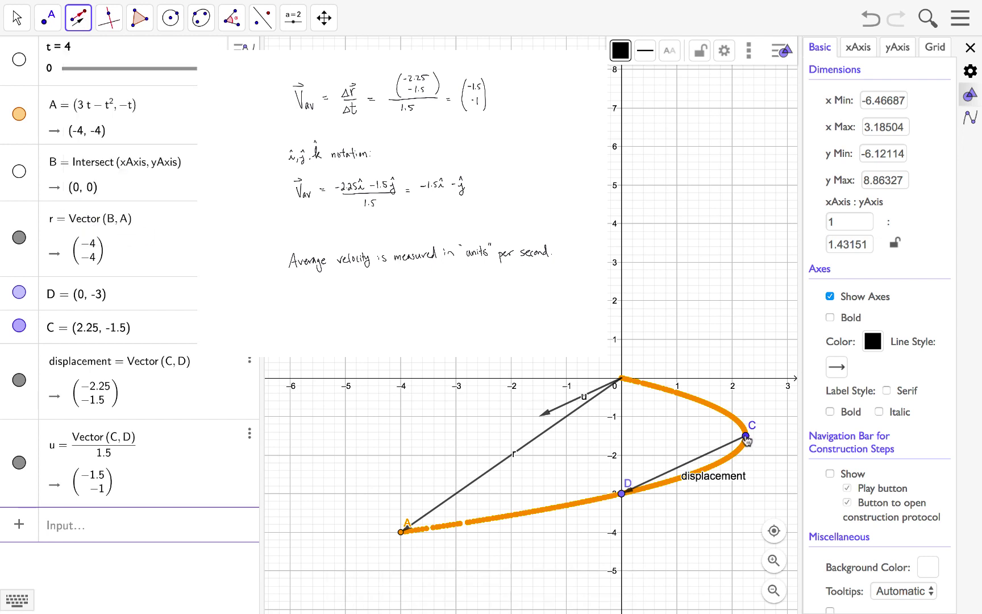
pyautogui.click(569, 407)
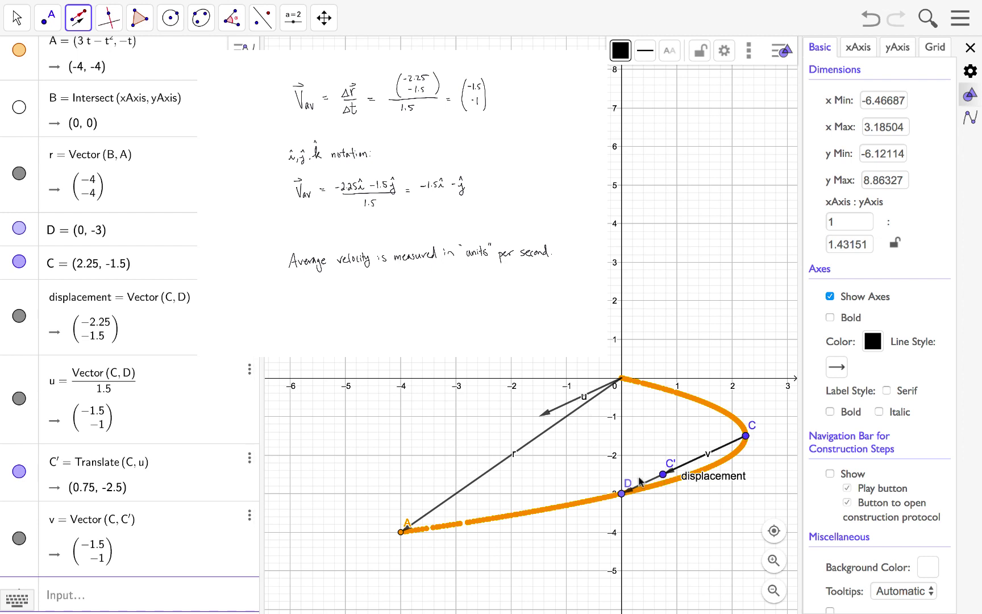
# Rename vector v to v_av, then hide vector u and the displacement vector
pyautogui.click(57, 555)
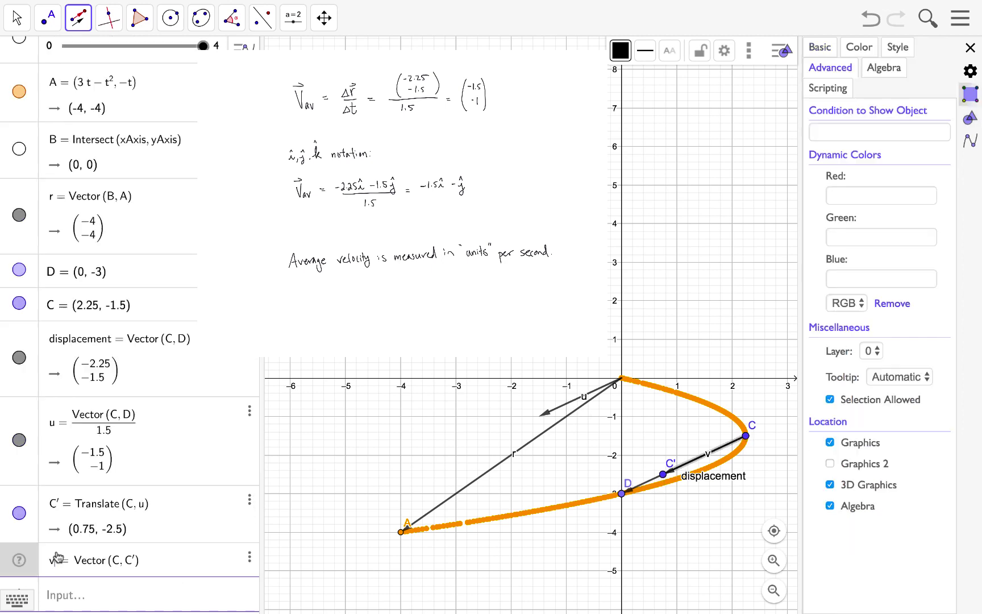
pyautogui.write('_av')
pyautogui.press('Return')
pyautogui.press('Escape')
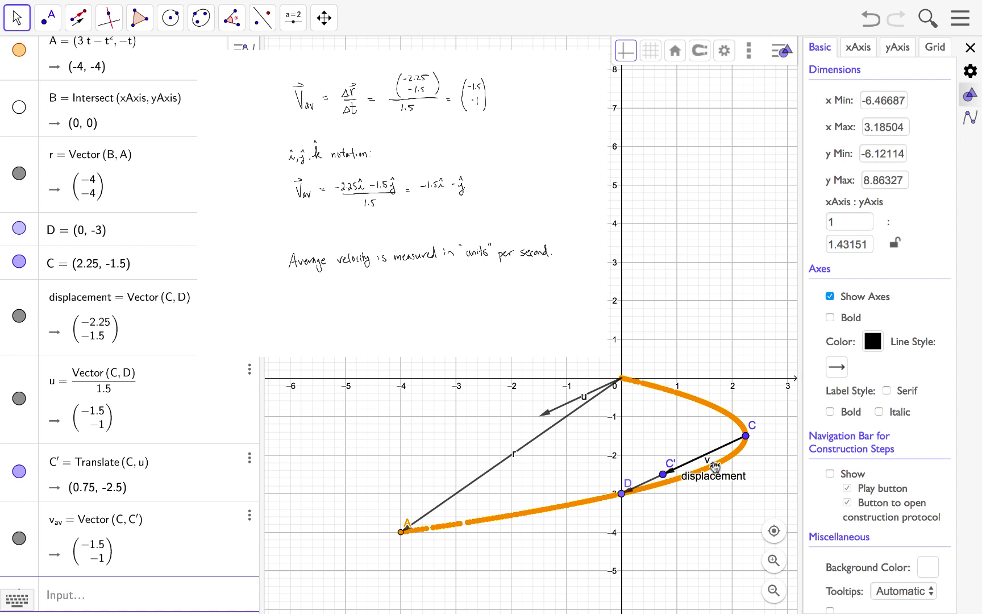
pyautogui.click(19, 398)
pyautogui.click(20, 316)
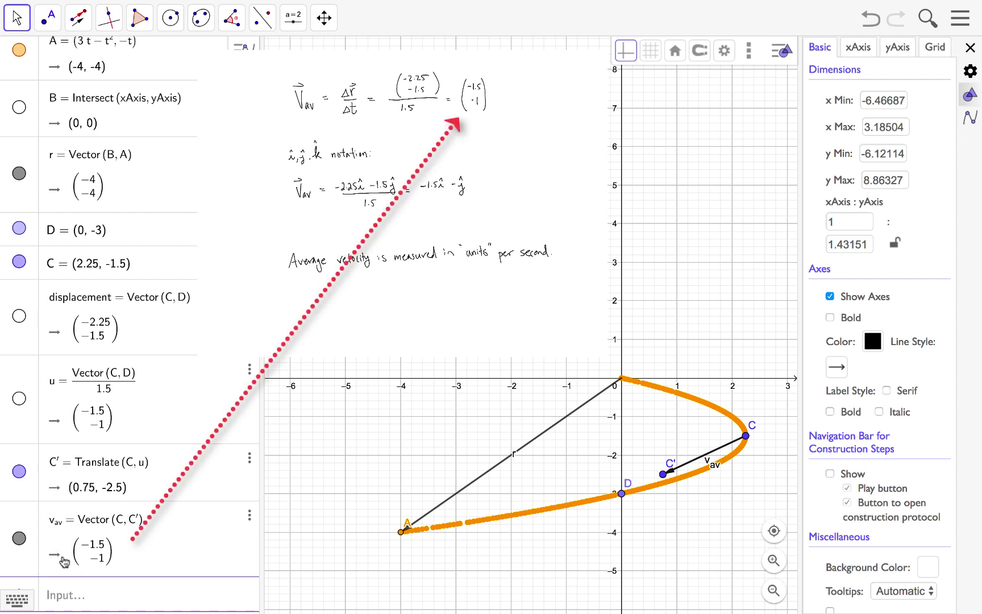
# Handwrite v_inst = lim Δr/Δt = dr/dt
pyautogui.press('Escape')
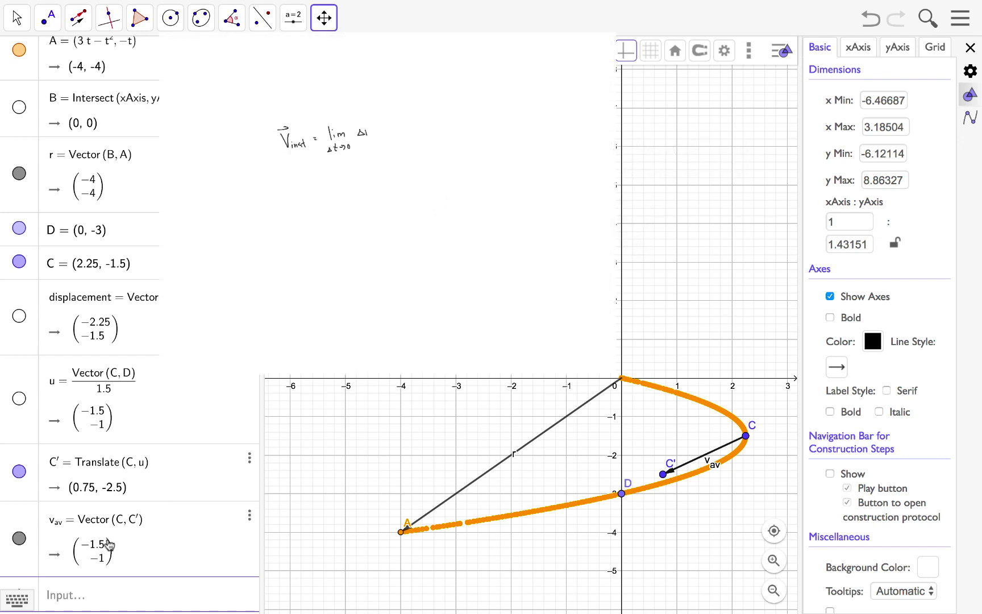
pyautogui.moveTo(361, 144)
pyautogui.mouseDown()
pyautogui.moveTo(369, 151)
pyautogui.moveTo(413, 131)
pyautogui.mouseUp()
pyautogui.moveTo(408, 126); pyautogui.dragTo(407, 152)
pyautogui.moveTo(409, 141); pyautogui.dragTo(413, 151)
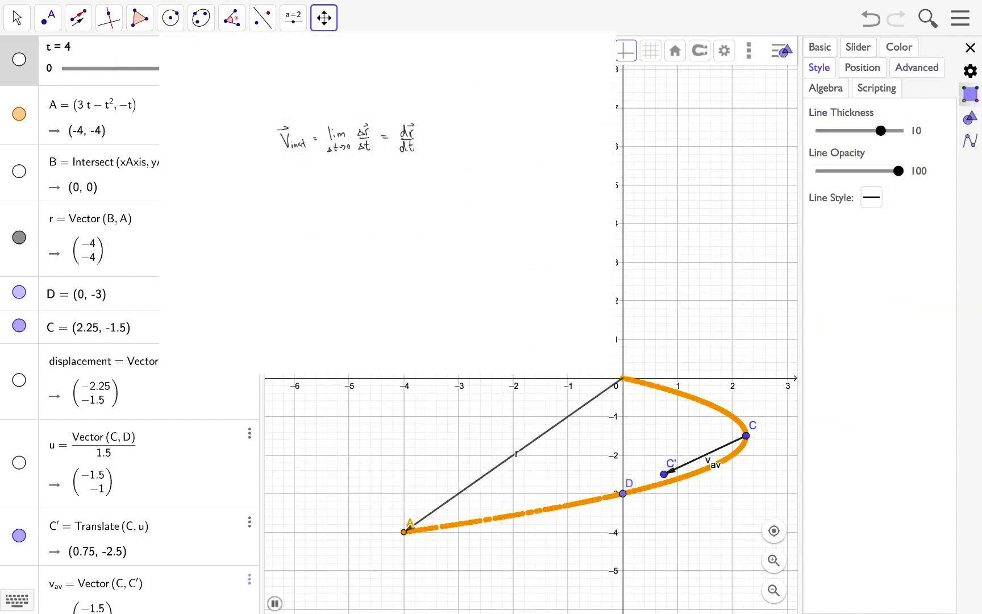
# Handwrite dr/dt = d/dt(3t − t², −t) = (3 − 2t, −1) on a new line
pyautogui.moveTo(285, 192)
pyautogui.mouseDown()
pyautogui.moveTo(281, 200)
pyautogui.moveTo(295, 196)
pyautogui.moveTo(293, 217)
pyautogui.mouseUp()
pyautogui.moveTo(328, 183); pyautogui.dragTo(321, 217)
pyautogui.moveTo(325, 207)
pyautogui.mouseDown()
pyautogui.moveTo(337, 197)
pyautogui.moveTo(345, 215)
pyautogui.moveTo(345, 194)
pyautogui.moveTo(361, 190)
pyautogui.mouseUp()
pyautogui.moveTo(367, 186); pyautogui.dragTo(356, 206)
pyautogui.moveTo(360, 199); pyautogui.dragTo(361, 212)
pyautogui.moveTo(357, 203)
pyautogui.mouseDown()
pyautogui.moveTo(383, 192)
pyautogui.moveTo(378, 216)
pyautogui.mouseUp()
pyautogui.click(392, 195)
pyautogui.moveTo(411, 178); pyautogui.dragTo(410, 214)
pyautogui.moveTo(432, 179); pyautogui.dragTo(434, 190)
pyautogui.moveTo(428, 184)
pyautogui.mouseDown()
pyautogui.moveTo(437, 183)
pyautogui.moveTo(439, 212)
pyautogui.mouseUp()
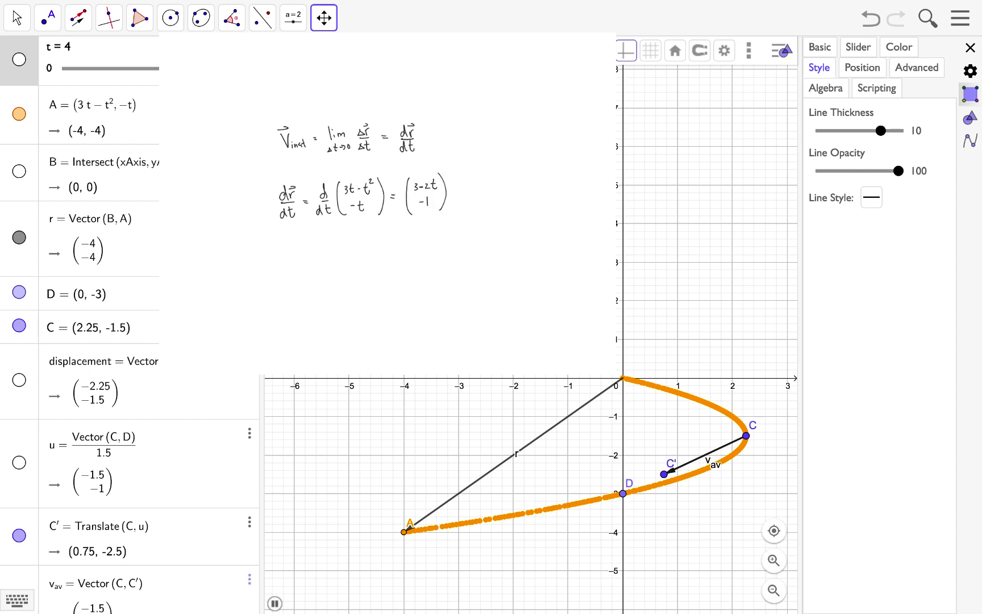
# Create a vector v and redefine it as (3-2t,-1)
pyautogui.click(77, 19)
pyautogui.click(78, 19)
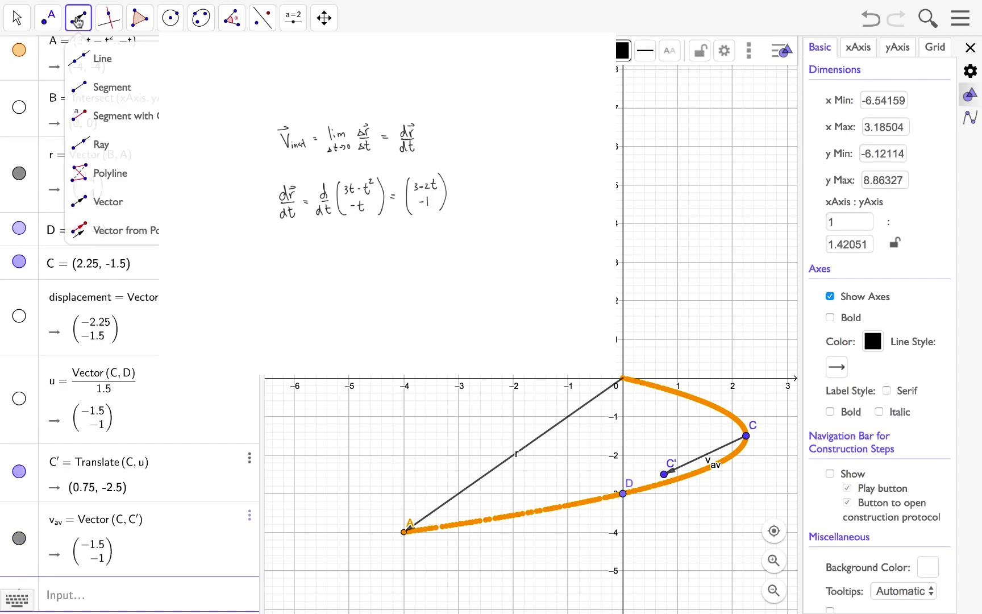
pyautogui.click(81, 521)
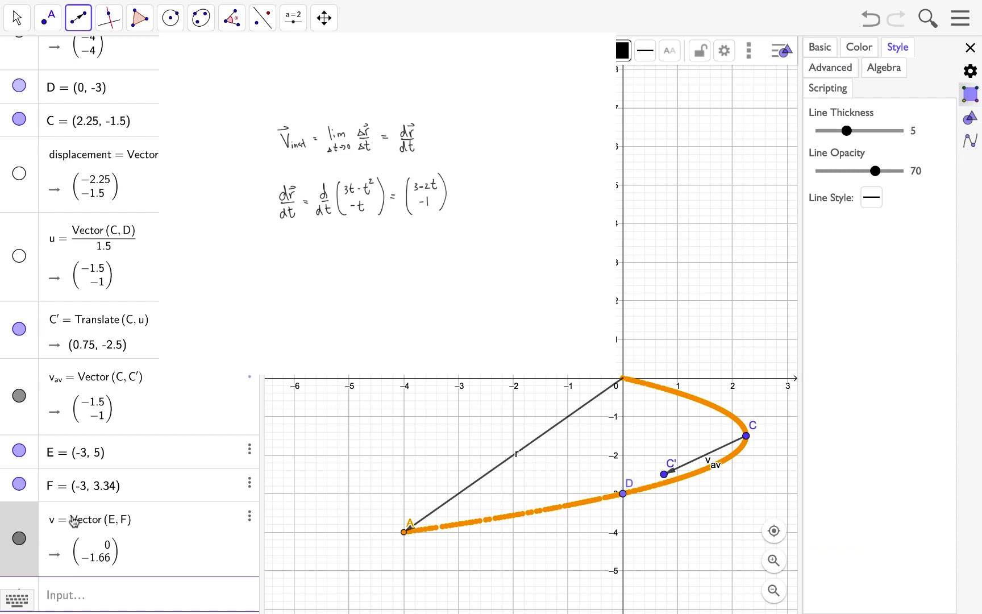
pyautogui.click(81, 521)
pyautogui.moveTo(142, 561); pyautogui.dragTo(102, 564)
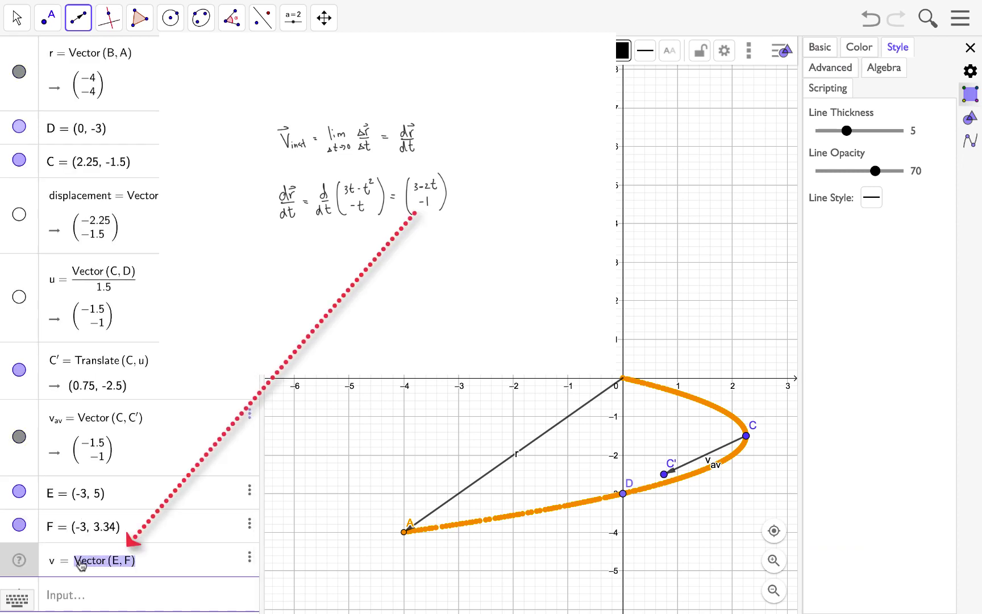
pyautogui.write('(3-2t,')
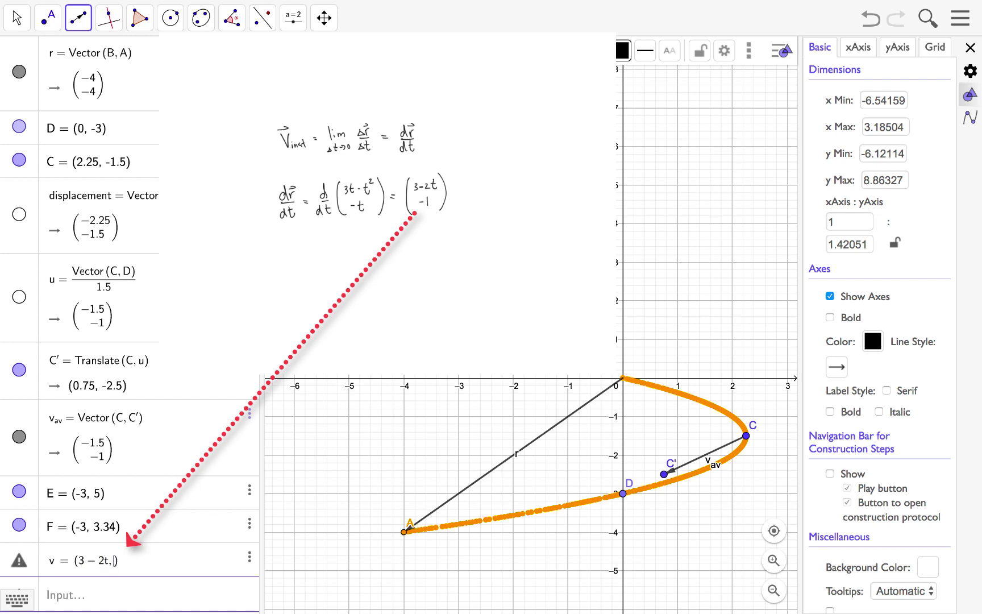
pyautogui.write('-1')
pyautogui.press('Return')
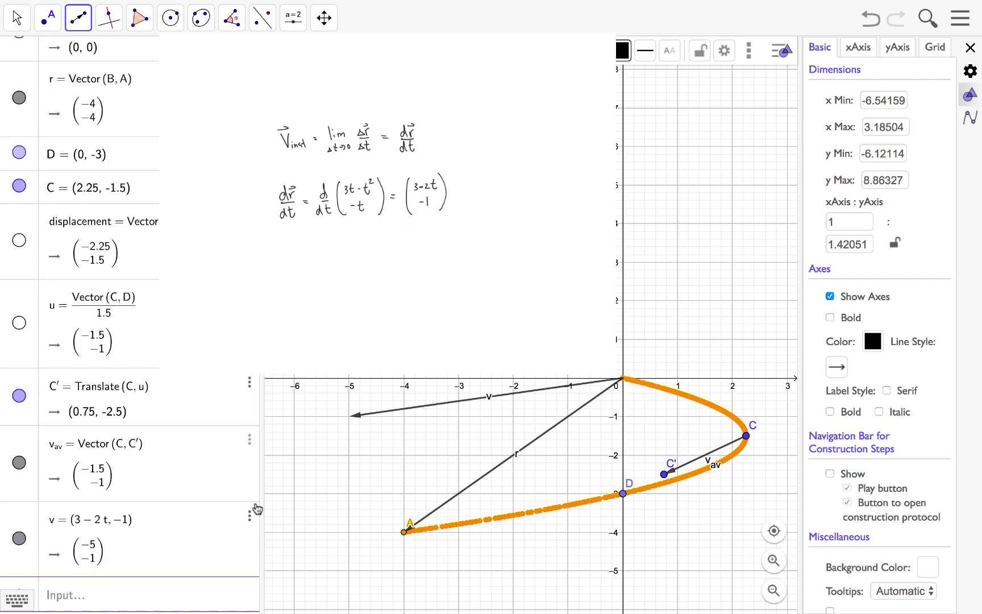
# Set slider t to 1.5 and translate point C by velocity vector v
pyautogui.click(404, 532)
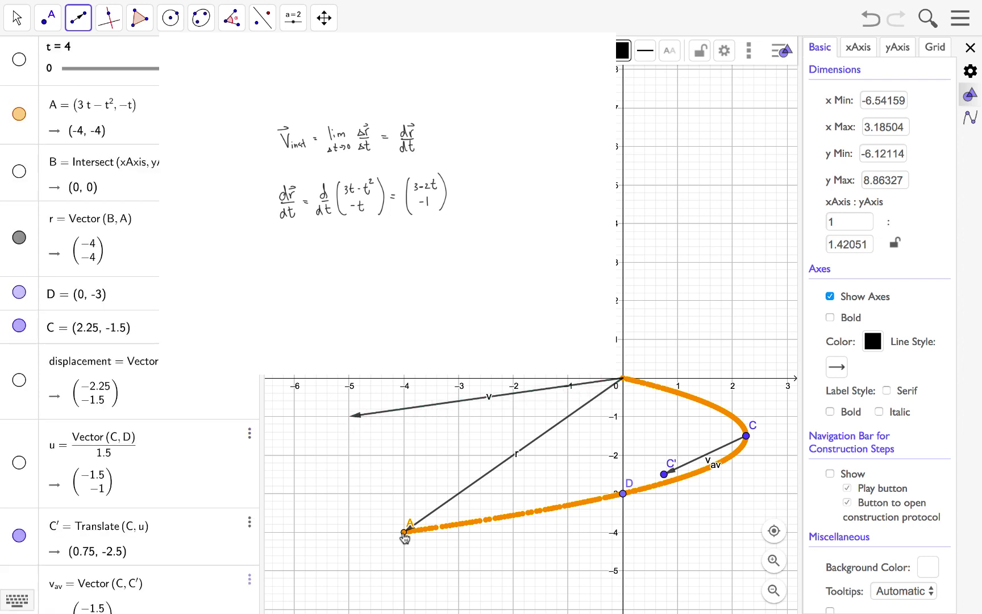
pyautogui.moveTo(156, 68); pyautogui.dragTo(119, 70)
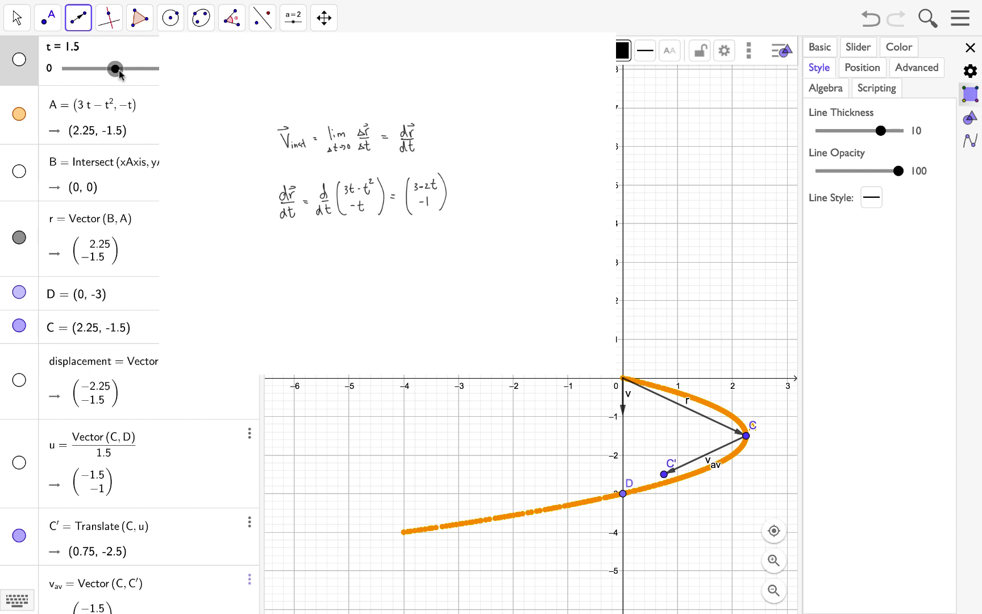
pyautogui.click(746, 435)
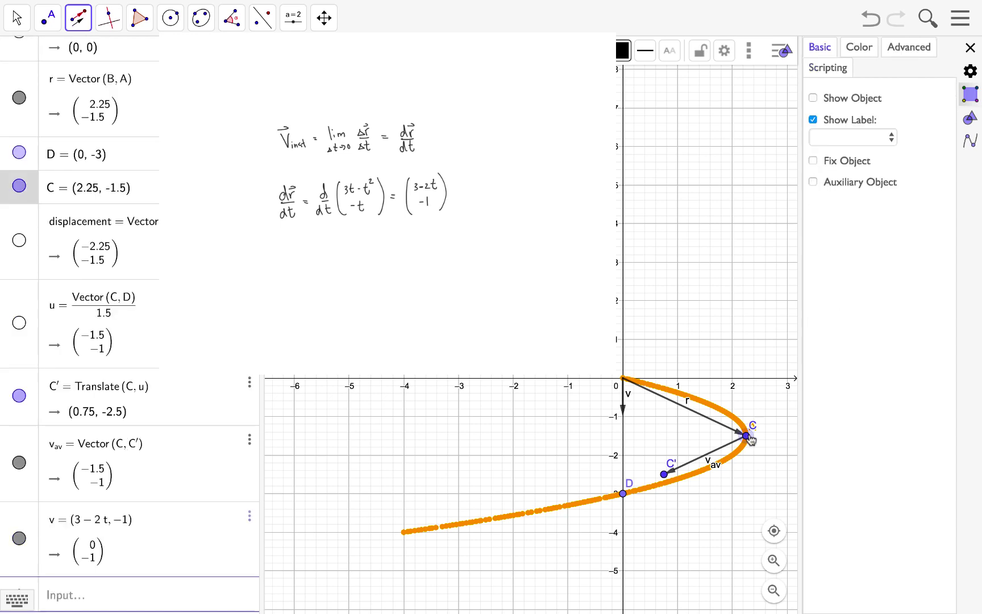
pyautogui.click(623, 412)
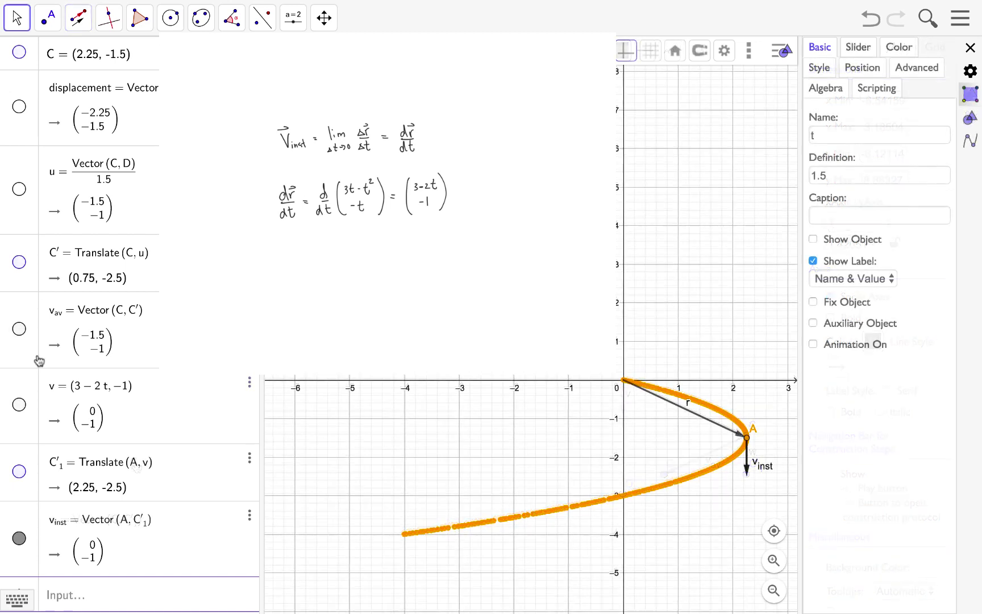
# Move t to 1 and animate, then reset t near 0 and animate again to show v_inst changing
pyautogui.scroll(5, 110, 256)
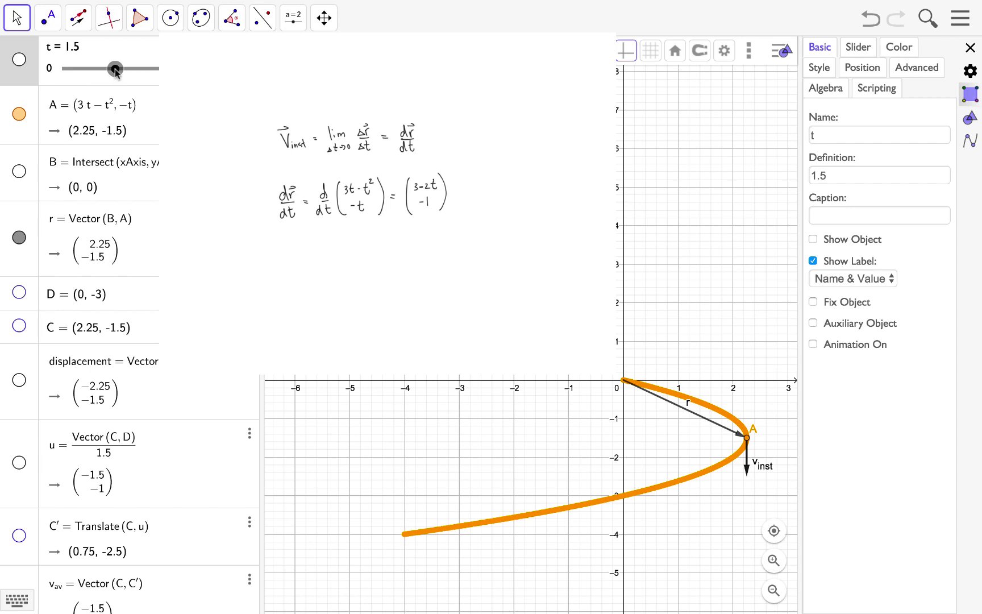
pyautogui.moveTo(116, 69); pyautogui.dragTo(61, 68)
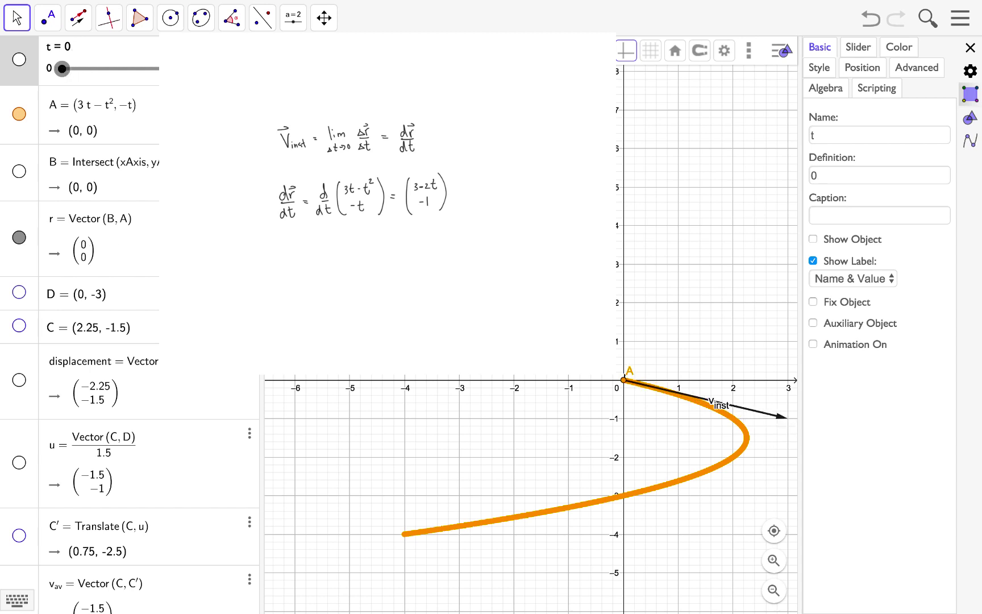
pyautogui.click(813, 344)
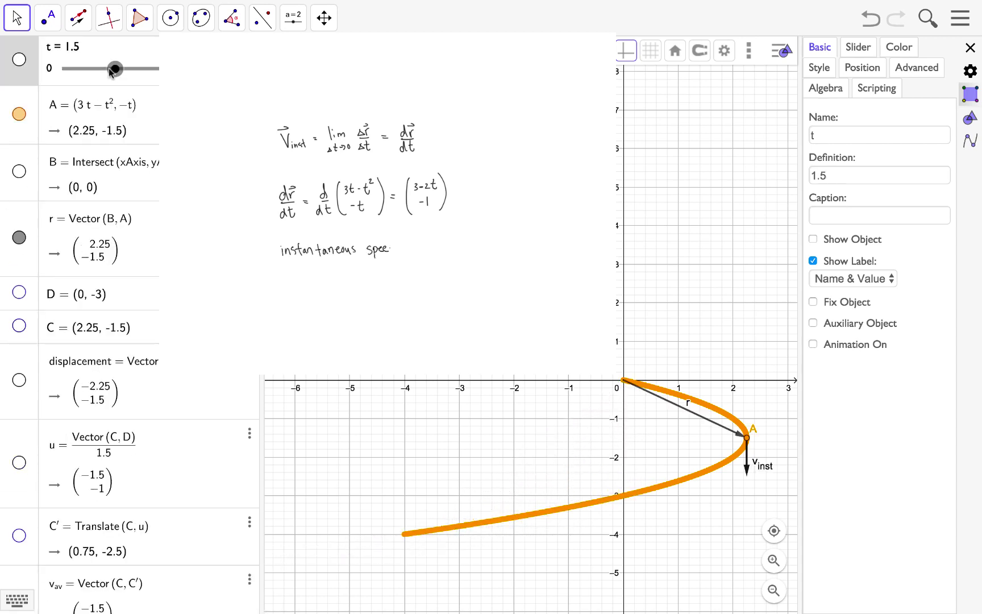
pyautogui.moveTo(115, 68); pyautogui.dragTo(61, 69)
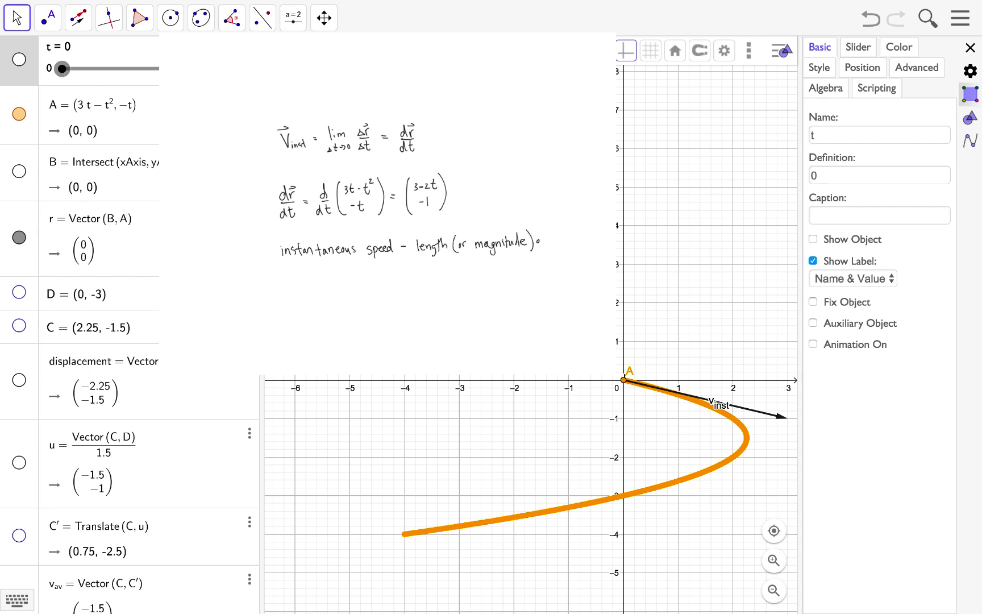
pyautogui.click(812, 344)
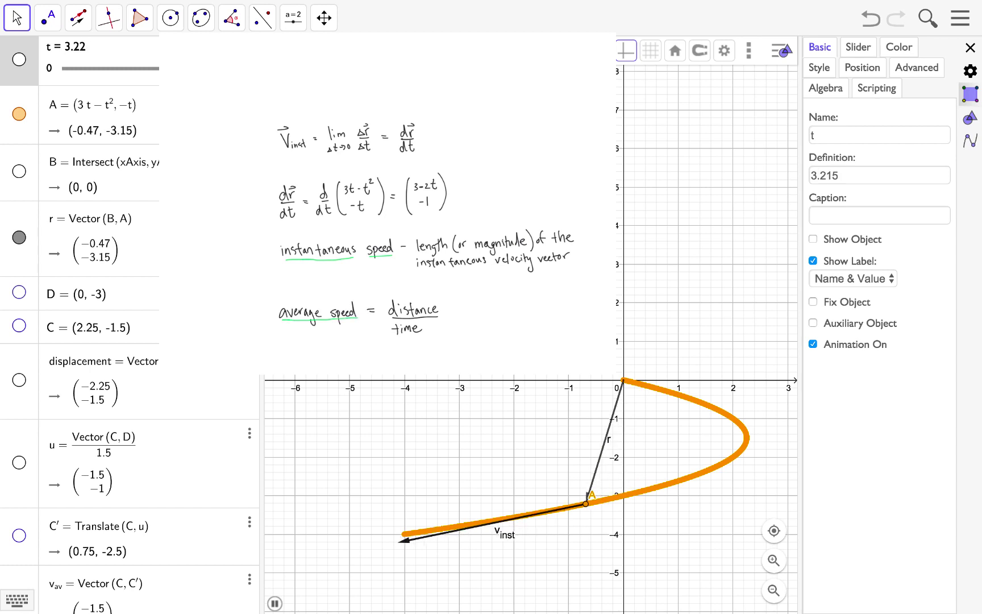
pyautogui.scroll(-5, 98, 334)
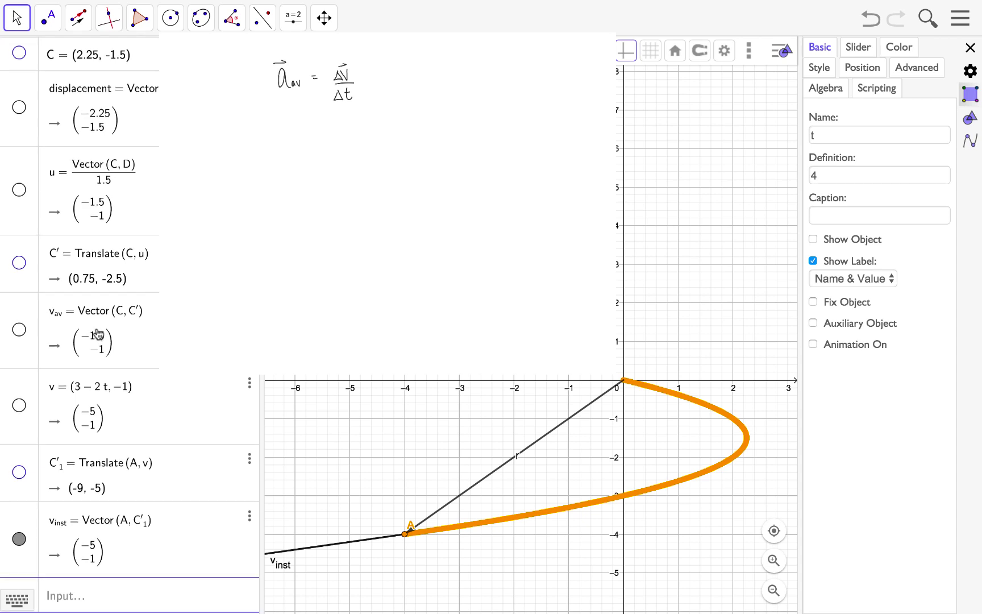
# Show points C and D and bring slider t from 3 down toward 1.5
pyautogui.scroll(5, 98, 334)
pyautogui.click(19, 327)
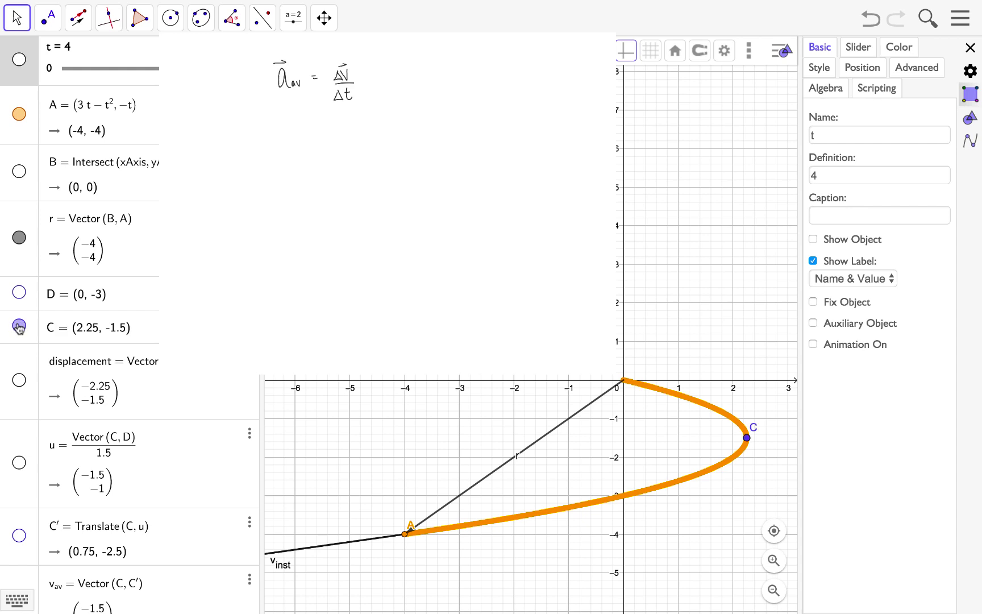
pyautogui.click(20, 293)
pyautogui.press('Left')
pyautogui.press('Left')
pyautogui.press('Left')
pyautogui.press('Left')
pyautogui.press('Left')
pyautogui.press('Left')
pyautogui.press('Left')
pyautogui.press('Left')
pyautogui.press('Left')
pyautogui.press('Left')
pyautogui.scroll(-5, 148, 317)
pyautogui.scroll(-1, 148, 316)
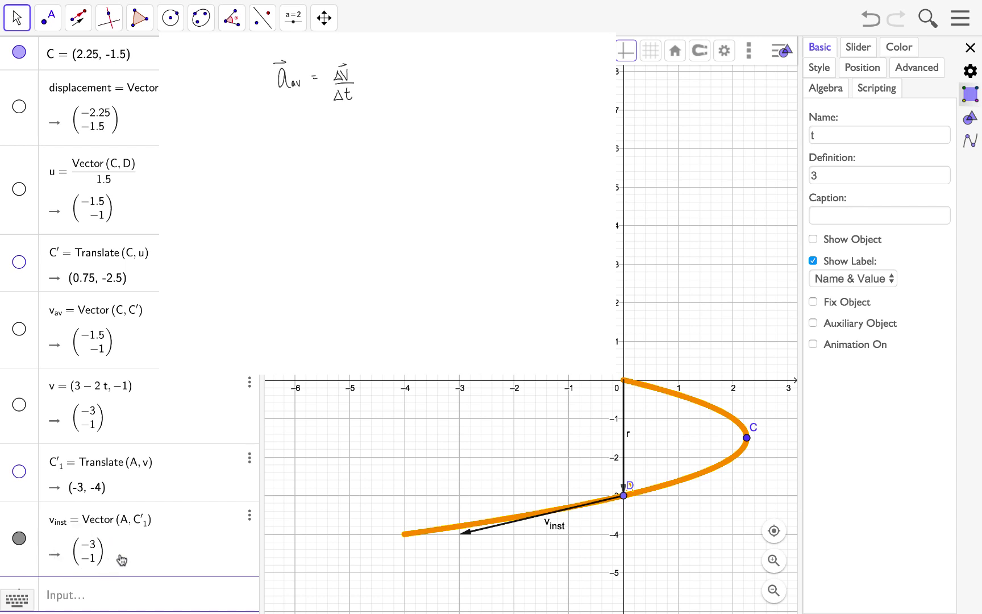
pyautogui.scroll(10, 122, 560)
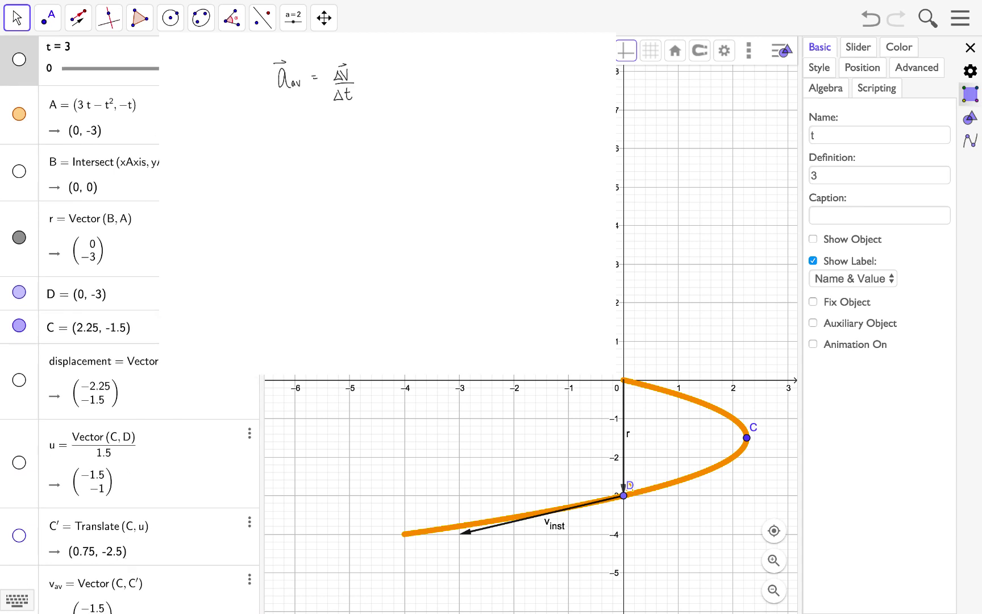
pyautogui.moveTo(168, 83); pyautogui.dragTo(114, 81)
pyautogui.scroll(-5, 121, 302)
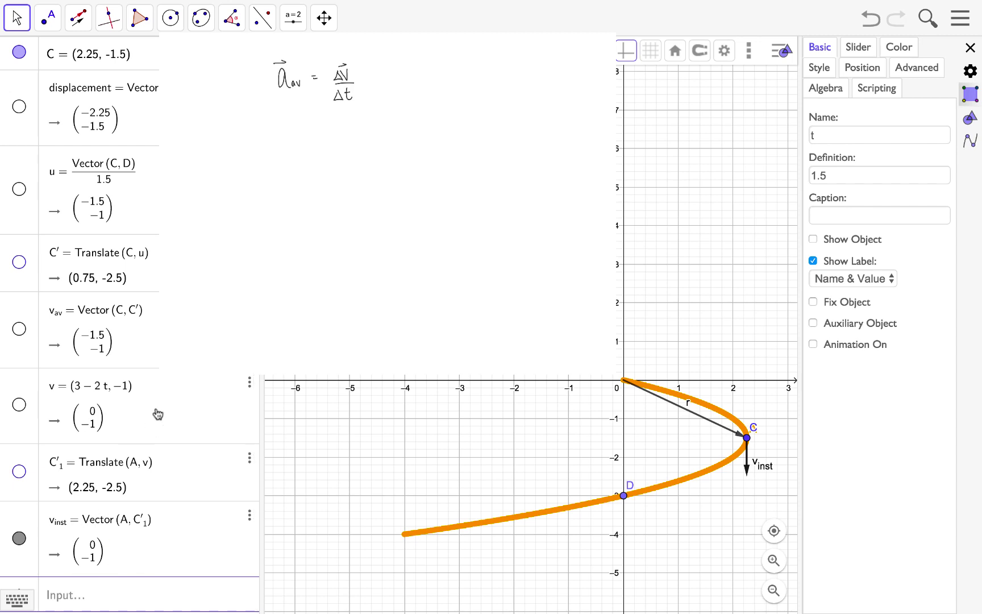
# Handwrite a_av from velocities (−3, −1) and (0, −1) over 1.5, giving (−2, 0)
pyautogui.moveTo(282, 146)
pyautogui.mouseDown()
pyautogui.moveTo(288, 161)
pyautogui.moveTo(298, 157)
pyautogui.moveTo(288, 137)
pyautogui.moveTo(326, 146)
pyautogui.moveTo(336, 124)
pyautogui.mouseUp()
pyautogui.moveTo(337, 121); pyautogui.dragTo(337, 128)
pyautogui.moveTo(333, 136); pyautogui.dragTo(336, 137)
pyautogui.moveTo(339, 133)
pyautogui.mouseDown()
pyautogui.moveTo(346, 148)
pyautogui.moveTo(366, 146)
pyautogui.mouseUp()
pyautogui.moveTo(375, 119); pyautogui.dragTo(376, 140)
pyautogui.moveTo(381, 114)
pyautogui.mouseDown()
pyautogui.moveTo(382, 146)
pyautogui.moveTo(339, 150)
pyautogui.moveTo(392, 150)
pyautogui.moveTo(361, 166)
pyautogui.mouseUp()
pyautogui.moveTo(362, 160); pyautogui.dragTo(367, 159)
pyautogui.moveTo(425, 122)
pyautogui.mouseDown()
pyautogui.moveTo(427, 151)
pyautogui.moveTo(459, 149)
pyautogui.mouseUp()
pyautogui.moveTo(475, 125)
pyautogui.mouseDown()
pyautogui.moveTo(476, 160)
pyautogui.moveTo(481, 134)
pyautogui.mouseUp()
pyautogui.moveTo(482, 130); pyautogui.dragTo(488, 155)
# Handwrite the same calculation in î, ĵ notation, resulting in −2î
pyautogui.moveTo(285, 206); pyautogui.dragTo(342, 200)
pyautogui.moveTo(272, 212); pyautogui.dragTo(352, 210)
pyautogui.moveTo(276, 250)
pyautogui.mouseDown()
pyautogui.moveTo(290, 256)
pyautogui.moveTo(341, 236)
pyautogui.mouseUp()
pyautogui.moveTo(352, 236); pyautogui.dragTo(358, 249)
pyautogui.moveTo(377, 227)
pyautogui.mouseDown()
pyautogui.moveTo(375, 244)
pyautogui.moveTo(407, 243)
pyautogui.mouseUp()
pyautogui.moveTo(414, 222)
pyautogui.mouseDown()
pyautogui.moveTo(417, 246)
pyautogui.moveTo(379, 257)
pyautogui.mouseUp()
pyautogui.moveTo(447, 232)
pyautogui.mouseDown()
pyautogui.moveTo(482, 238)
pyautogui.moveTo(476, 253)
pyautogui.mouseUp()
pyautogui.moveTo(500, 239); pyautogui.dragTo(518, 239)
pyautogui.moveTo(274, 303); pyautogui.dragTo(283, 288)
# Handwrite that acceleration is measured in units per second squared
pyautogui.moveTo(284, 295); pyautogui.dragTo(339, 295)
pyautogui.moveTo(347, 294); pyautogui.dragTo(356, 297)
pyautogui.moveTo(361, 293); pyautogui.dragTo(407, 291)
pyautogui.moveTo(415, 291); pyautogui.dragTo(426, 292)
pyautogui.moveTo(436, 287); pyautogui.dragTo(441, 291)
pyautogui.moveTo(443, 290); pyautogui.dragTo(458, 291)
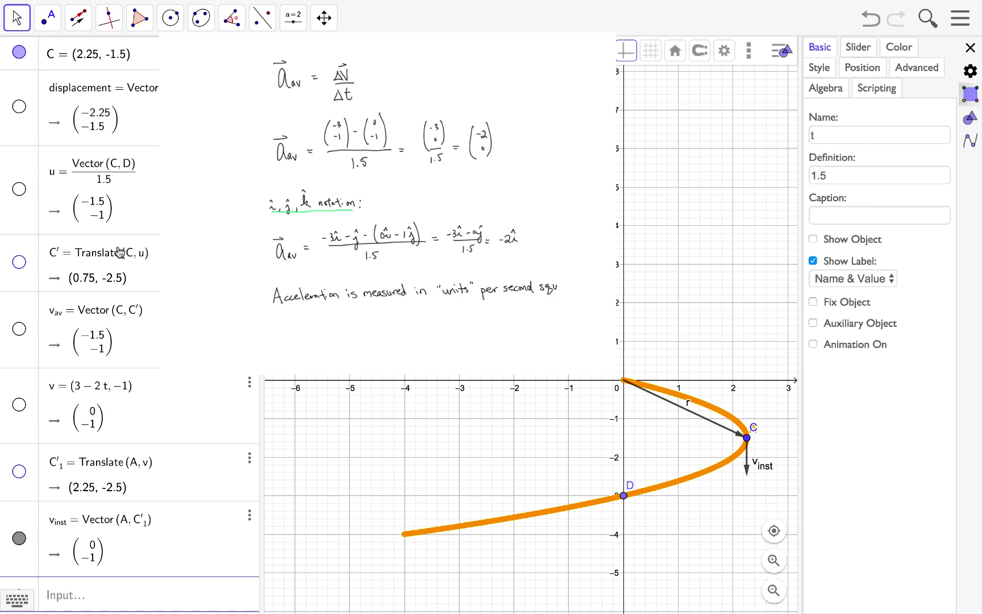
pyautogui.moveTo(563, 285); pyautogui.dragTo(581, 289)
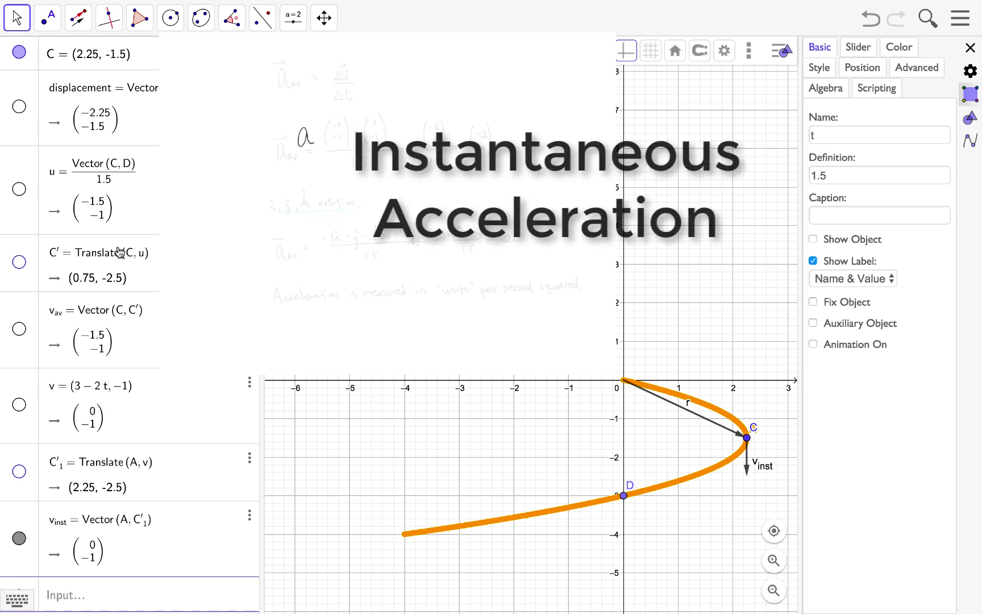
# Handwrite a_inst = lim Δv/Δt = dv/dt
pyautogui.moveTo(311, 141)
pyautogui.mouseDown()
pyautogui.moveTo(333, 138)
pyautogui.moveTo(307, 121)
pyautogui.moveTo(361, 139)
pyautogui.mouseUp()
pyautogui.moveTo(365, 131)
pyautogui.mouseDown()
pyautogui.moveTo(380, 144)
pyautogui.moveTo(403, 124)
pyautogui.moveTo(391, 151)
pyautogui.mouseUp()
pyautogui.moveTo(399, 141); pyautogui.dragTo(405, 145)
pyautogui.moveTo(417, 132); pyautogui.dragTo(425, 137)
pyautogui.moveTo(448, 128)
pyautogui.mouseDown()
pyautogui.moveTo(441, 134)
pyautogui.moveTo(449, 117)
pyautogui.mouseUp()
pyautogui.moveTo(450, 124)
pyautogui.mouseDown()
pyautogui.moveTo(457, 119)
pyautogui.moveTo(459, 138)
pyautogui.mouseUp()
pyautogui.moveTo(448, 145); pyautogui.dragTo(455, 152)
pyautogui.moveTo(450, 145); pyautogui.dragTo(460, 144)
# Handwrite a_inst = d/dt(3 − 2t, −1) and begin the result vector (−2, 0)
pyautogui.moveTo(303, 187); pyautogui.dragTo(307, 200)
pyautogui.moveTo(308, 195); pyautogui.dragTo(326, 198)
pyautogui.moveTo(293, 180); pyautogui.dragTo(304, 176)
pyautogui.moveTo(364, 176); pyautogui.dragTo(364, 195)
pyautogui.moveTo(355, 196)
pyautogui.mouseDown()
pyautogui.moveTo(366, 196)
pyautogui.moveTo(354, 214)
pyautogui.mouseUp()
pyautogui.moveTo(364, 200); pyautogui.dragTo(367, 212)
pyautogui.moveTo(383, 174)
pyautogui.mouseDown()
pyautogui.moveTo(380, 212)
pyautogui.moveTo(386, 188)
pyautogui.moveTo(399, 185)
pyautogui.mouseUp()
pyautogui.click(390, 184)
pyautogui.moveTo(401, 176); pyautogui.dragTo(393, 202)
pyautogui.moveTo(408, 173); pyautogui.dragTo(412, 213)
pyautogui.moveTo(442, 176)
pyautogui.mouseDown()
pyautogui.moveTo(445, 203)
pyautogui.moveTo(457, 183)
pyautogui.moveTo(461, 206)
pyautogui.mouseUp()
# Reset t to 0 and animate it to show a_inst staying constant at A
pyautogui.scroll(-3, 386, 170)
pyautogui.moveTo(295, 149); pyautogui.dragTo(581, 153)
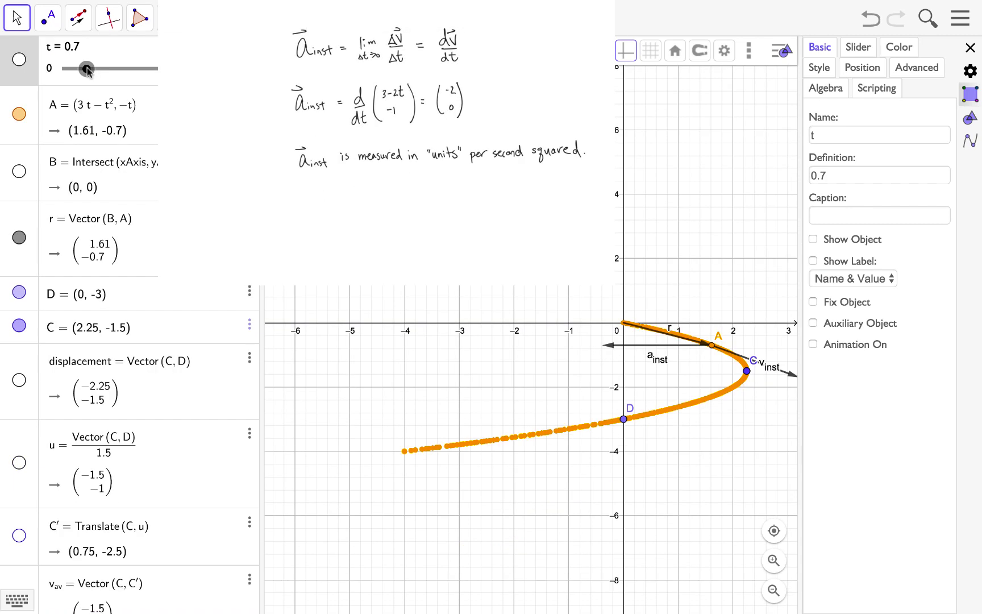
pyautogui.moveTo(91, 71); pyautogui.dragTo(60, 71)
pyautogui.click(813, 343)
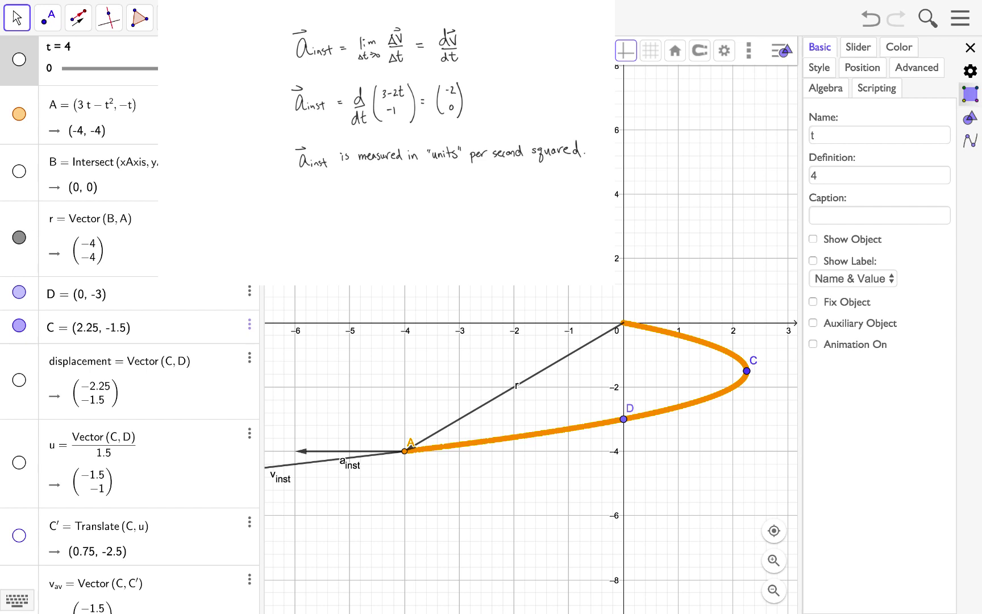
# Move t from 4 to 2.1 and animate it so A travels the path with its vectors
pyautogui.moveTo(203, 68)
pyautogui.mouseDown()
pyautogui.moveTo(103, 69)
pyautogui.moveTo(206, 75)
pyautogui.mouseUp()
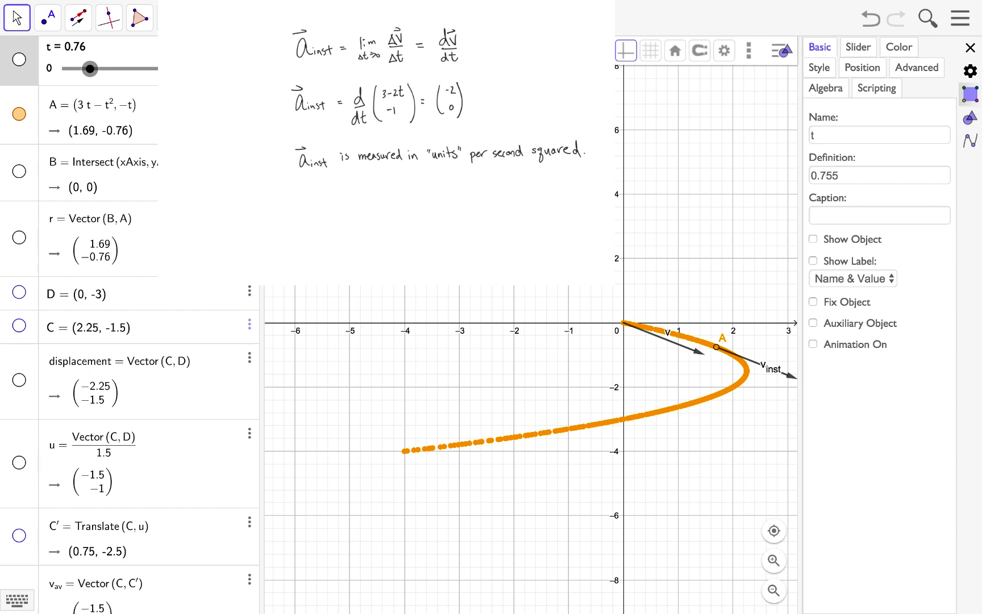
pyautogui.click(812, 343)
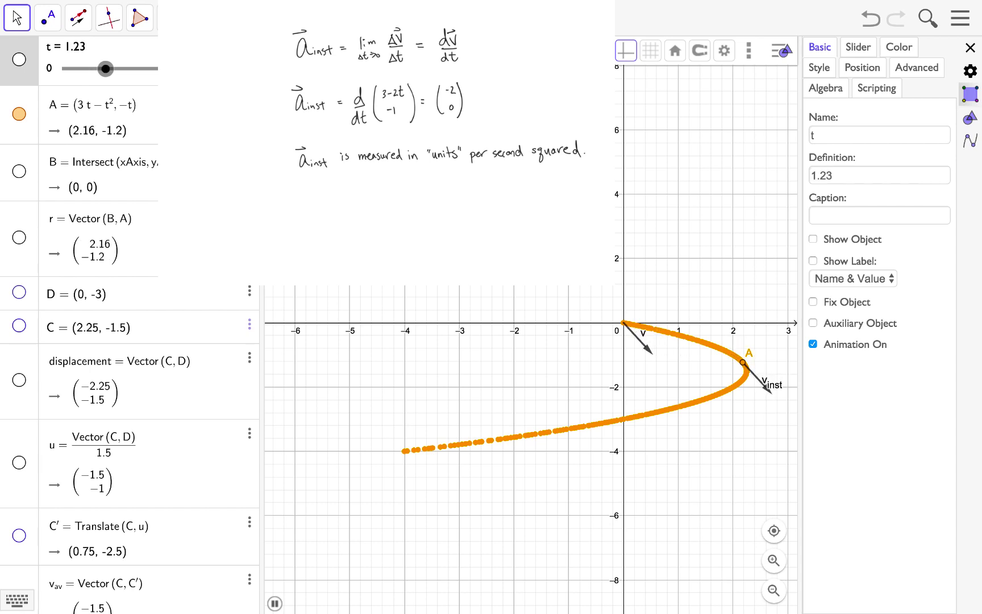